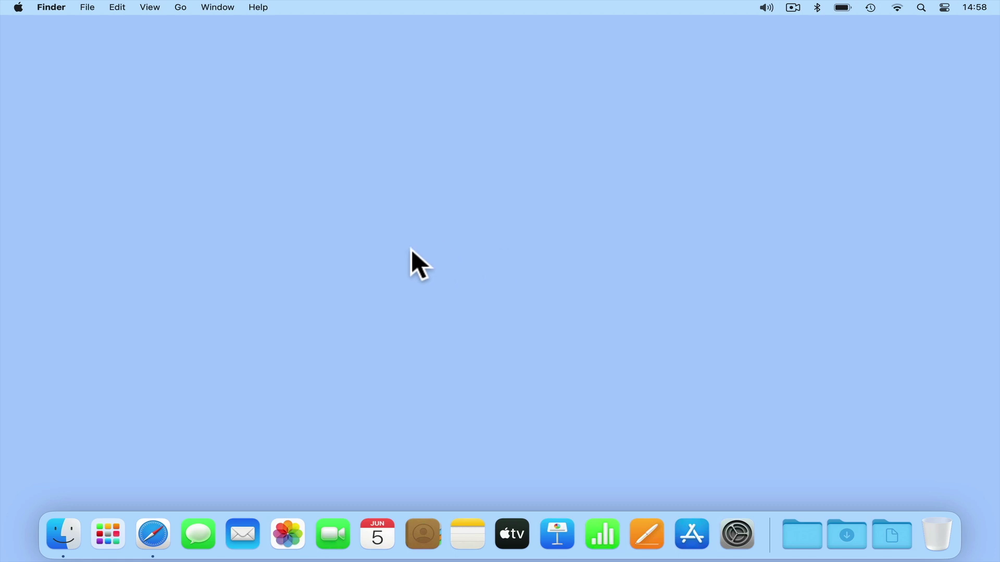
Open the DS1520 server from the Network location in a Finder window.
{"action": "left_click", "coordinate": [67, 542]}
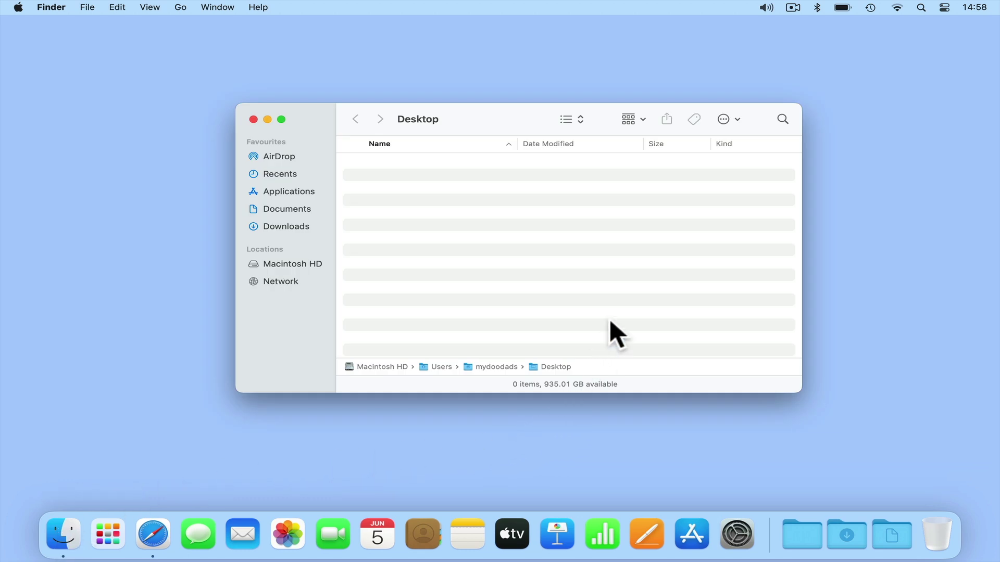
{"action": "left_click", "coordinate": [284, 284]}
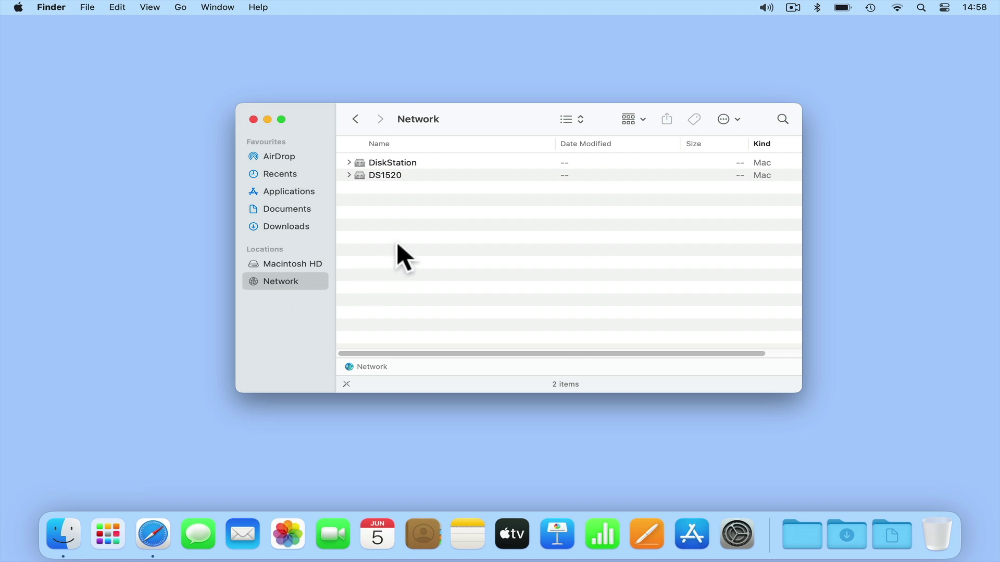
{"action": "left_click", "coordinate": [406, 179]}
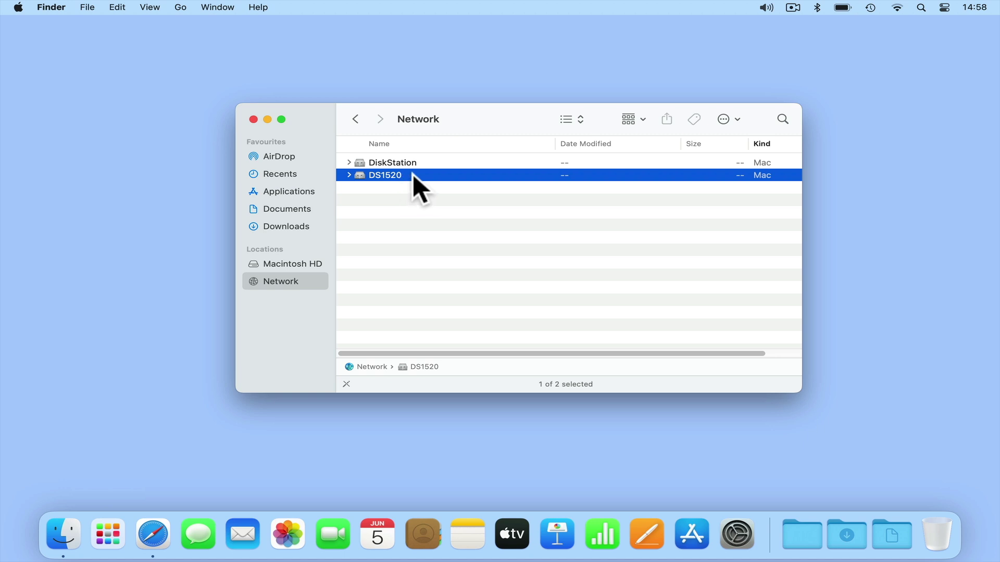
{"action": "double_click", "coordinate": [415, 177]}
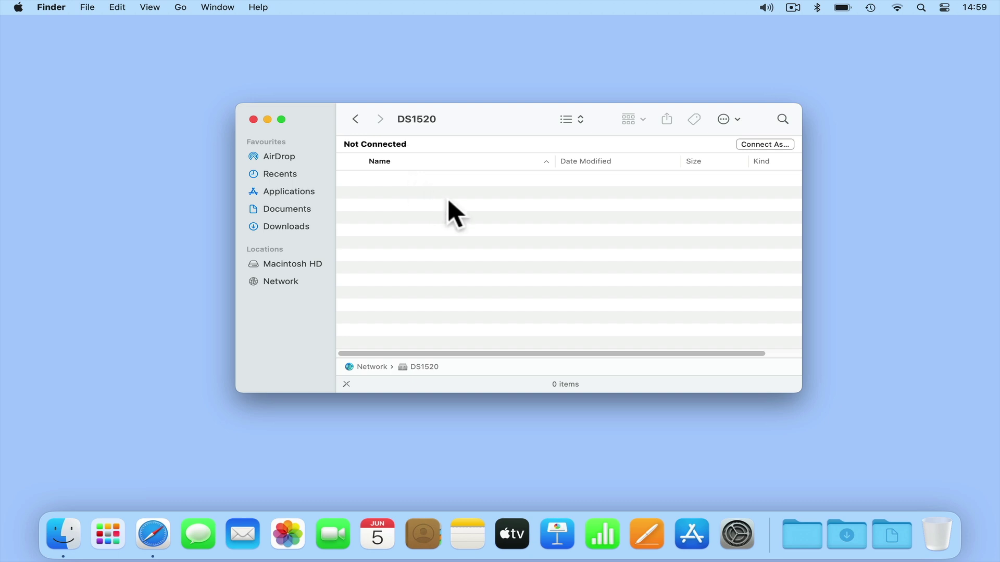
Connect to DS1520 as a registered user with the account password saved in the keychain.
{"action": "left_click", "coordinate": [782, 146]}
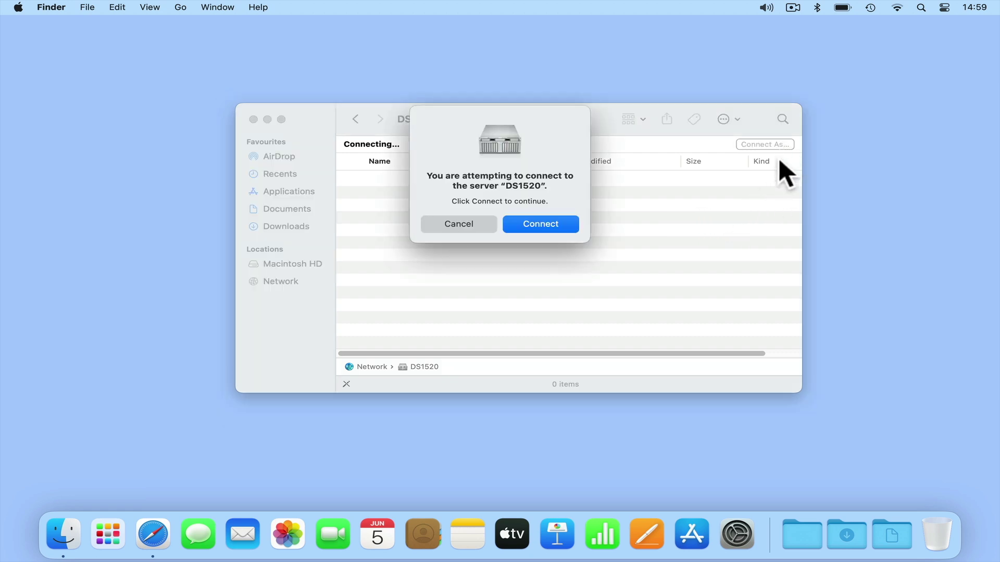
{"action": "left_click", "coordinate": [570, 227]}
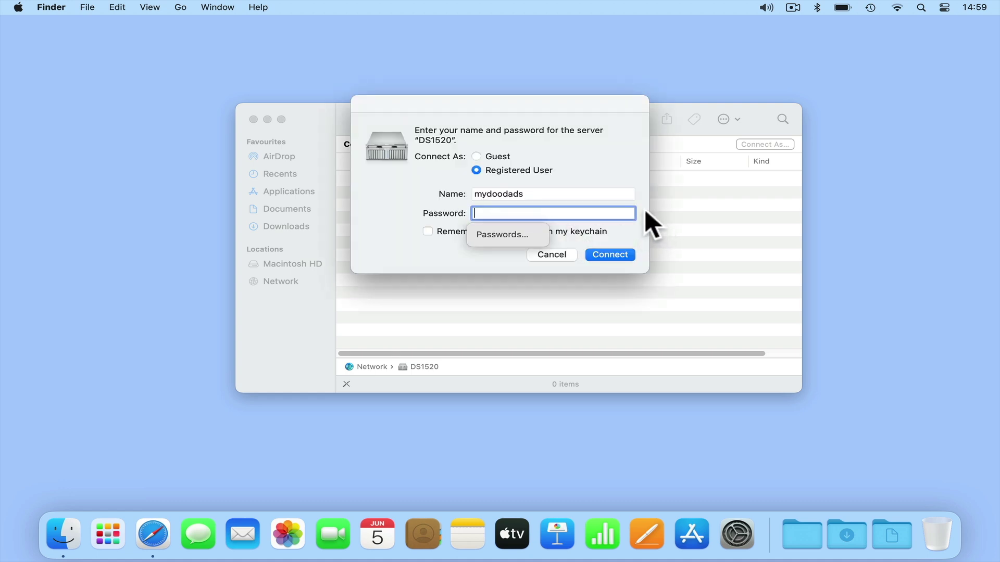
{"action": "type", "text": "•••••••"}
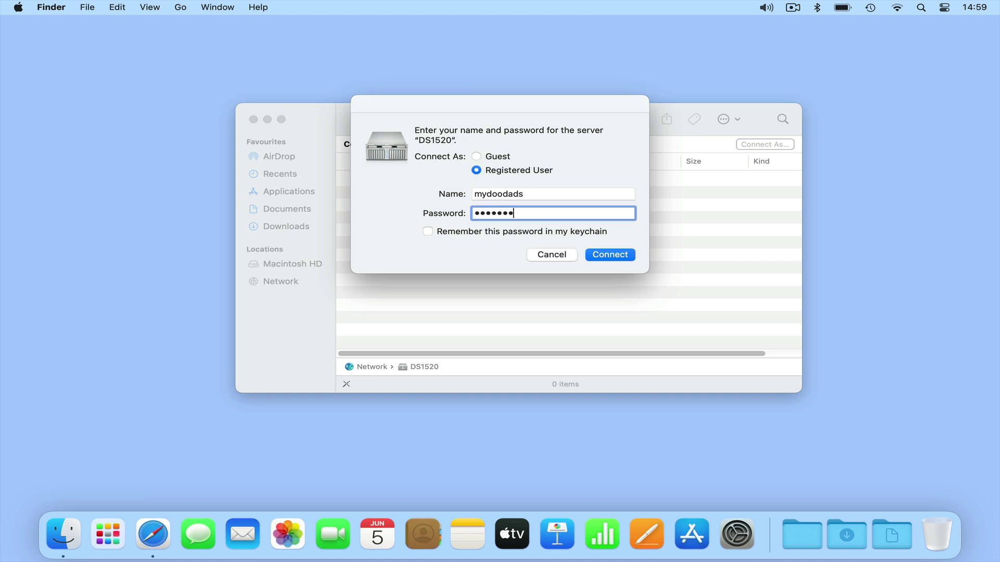
{"action": "type", "text": "•"}
{"action": "left_click", "coordinate": [522, 234]}
{"action": "left_click", "coordinate": [629, 252]}
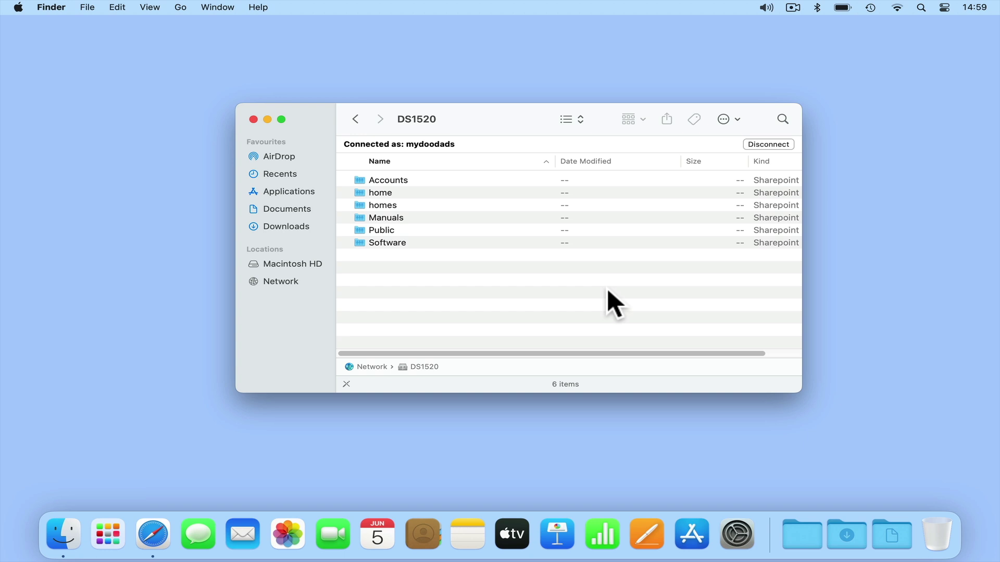
Open the Public shared folder on DS1520, then close the Finder window.
{"action": "double_click", "coordinate": [379, 230]}
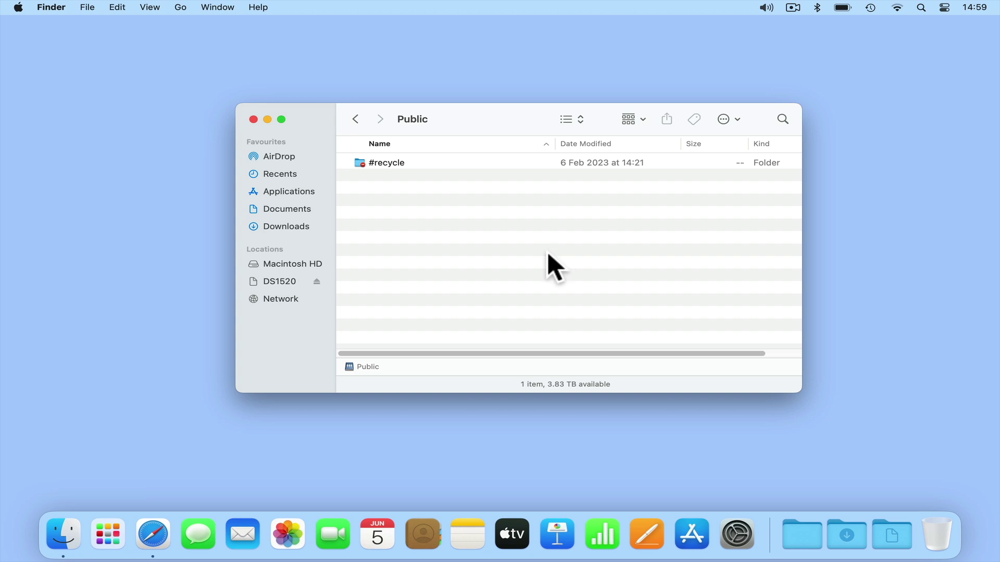
{"action": "left_click", "coordinate": [253, 120]}
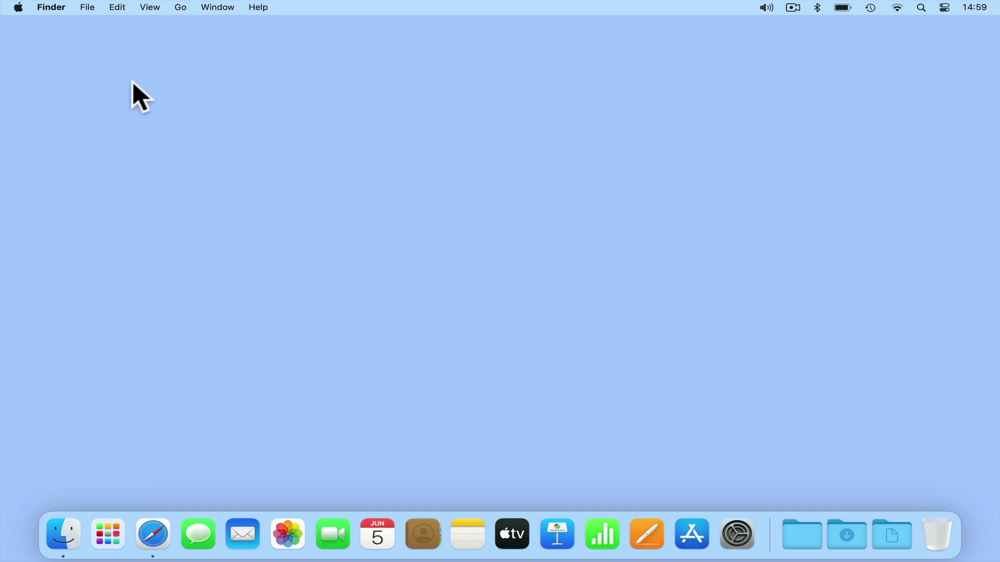
Turn on Connected servers under Show these items on the desktop in Finder Settings' General tab.
{"action": "left_click", "coordinate": [97, 6]}
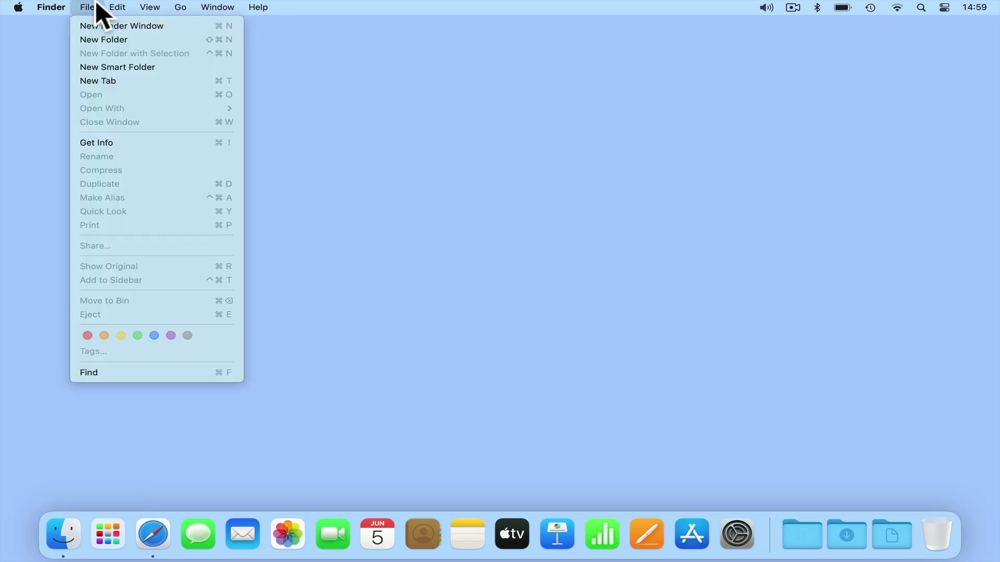
{"action": "mouse_move", "coordinate": [59, 4]}
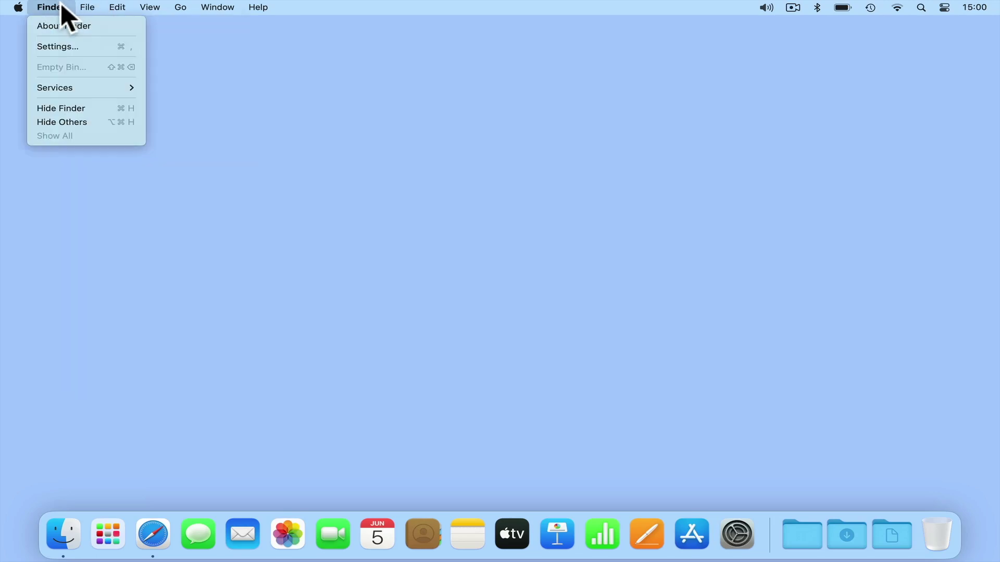
{"action": "left_click", "coordinate": [90, 46]}
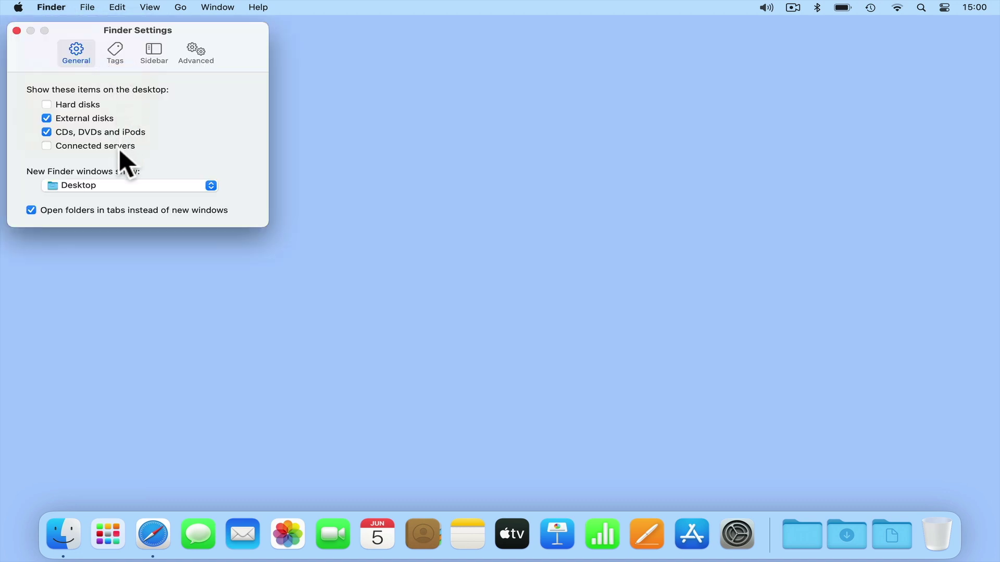
{"action": "left_click", "coordinate": [47, 146]}
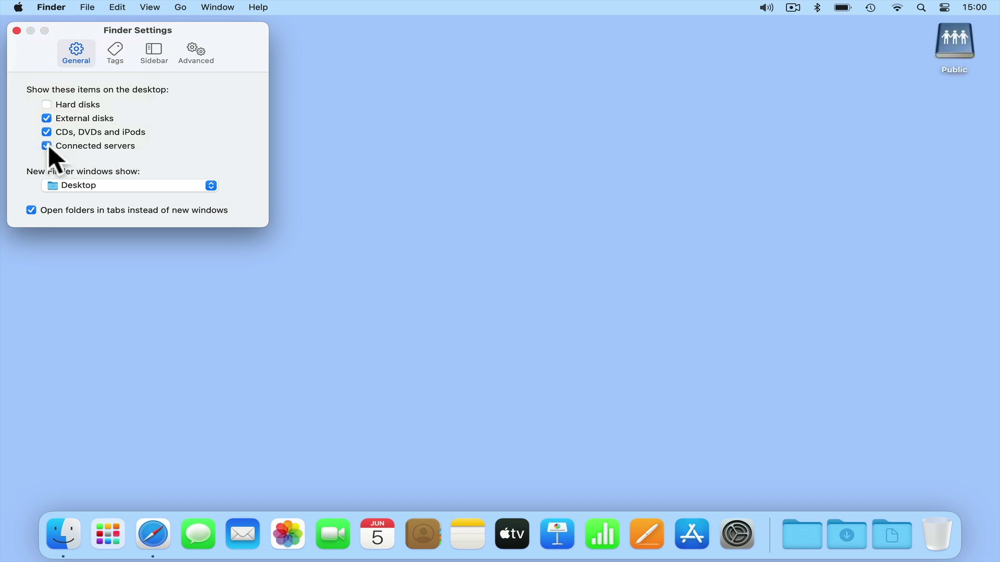
{"action": "left_click", "coordinate": [16, 30]}
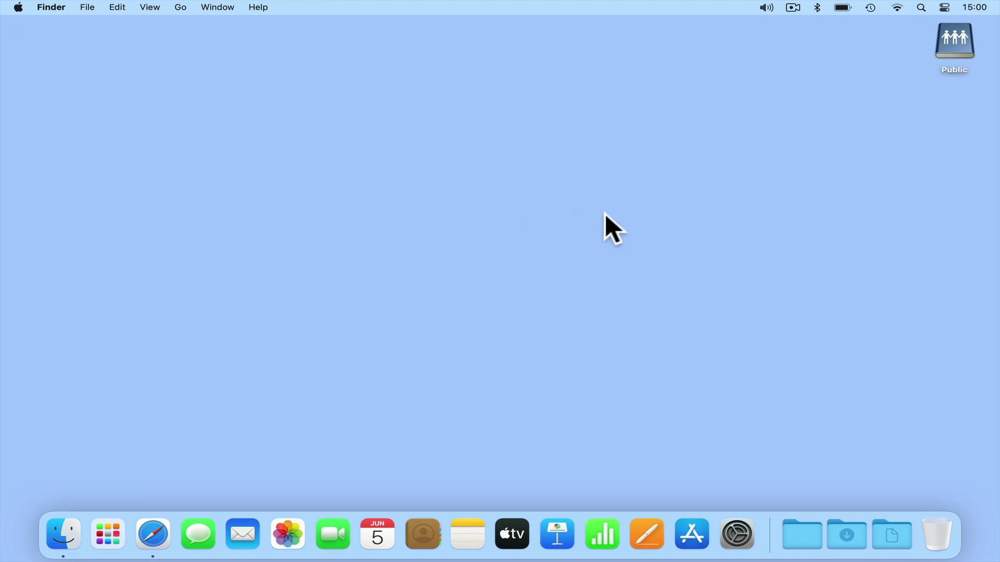
Open the Public share from its desktop icon, then drag the icon to the Dock to eject it.
{"action": "double_click", "coordinate": [960, 49]}
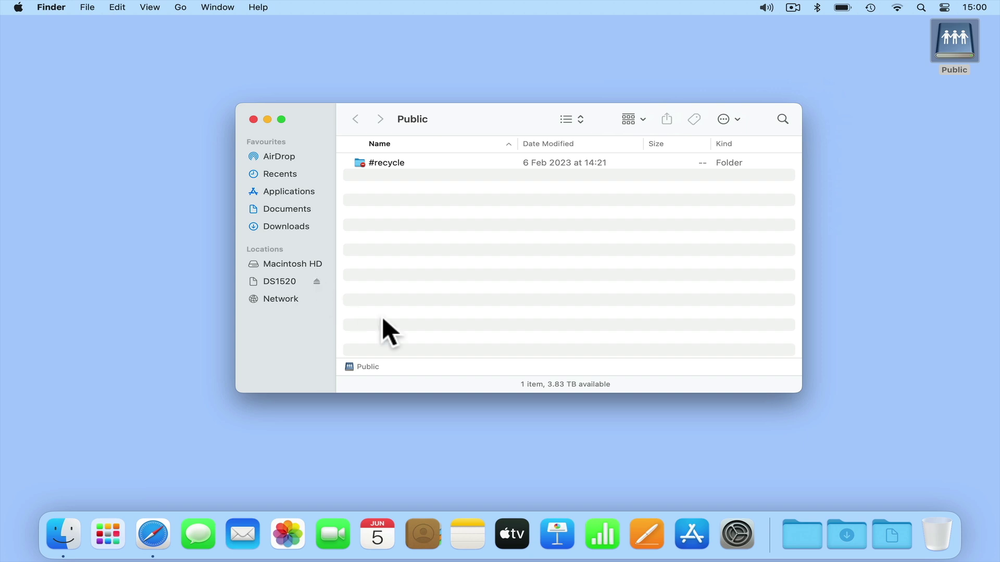
{"action": "left_click_drag", "start_coordinate": [956, 50], "coordinate": [940, 550]}
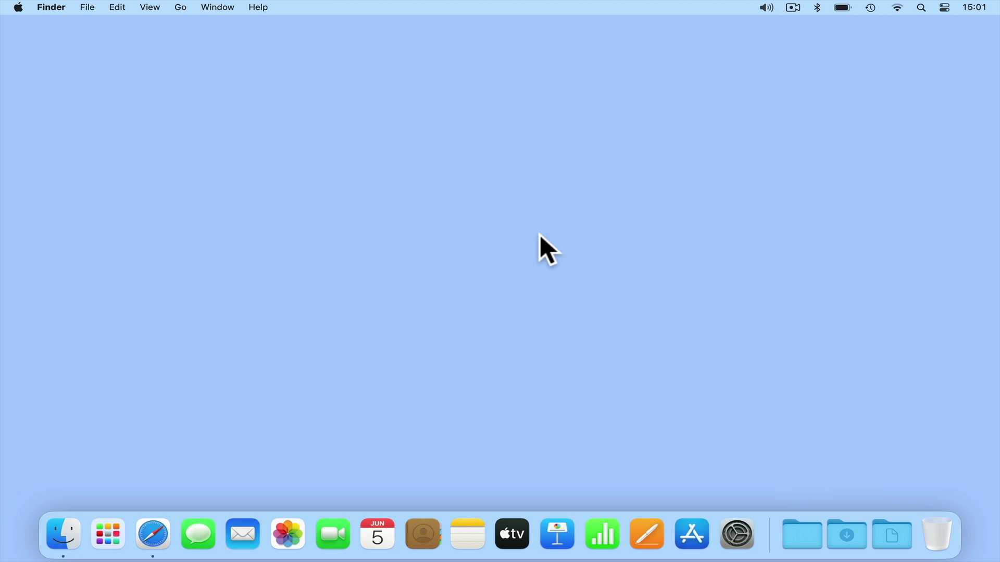
Connect to smb://192.168.86.2, mount the Public volume and close its window.
{"action": "left_click", "coordinate": [182, 7]}
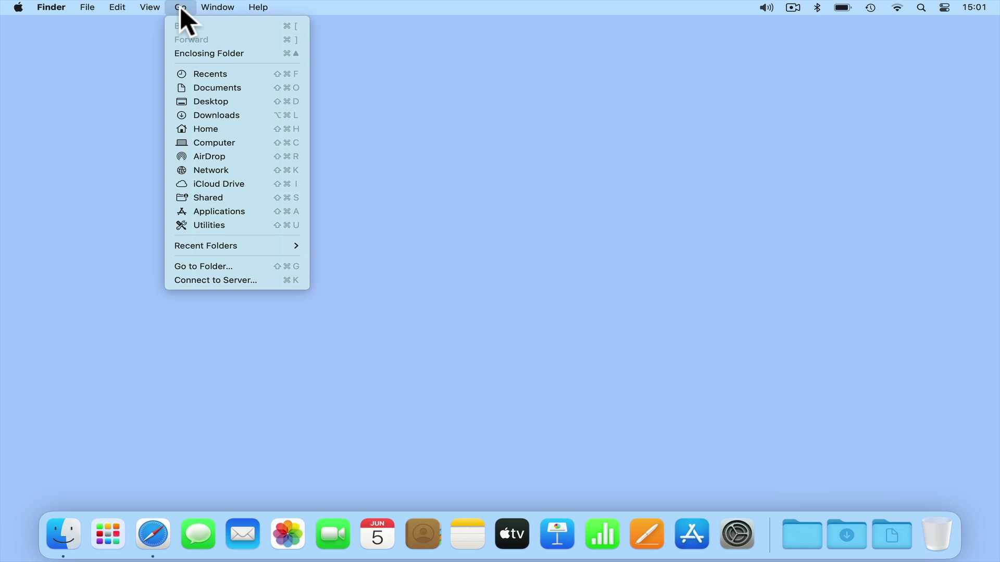
{"action": "left_click", "coordinate": [273, 281]}
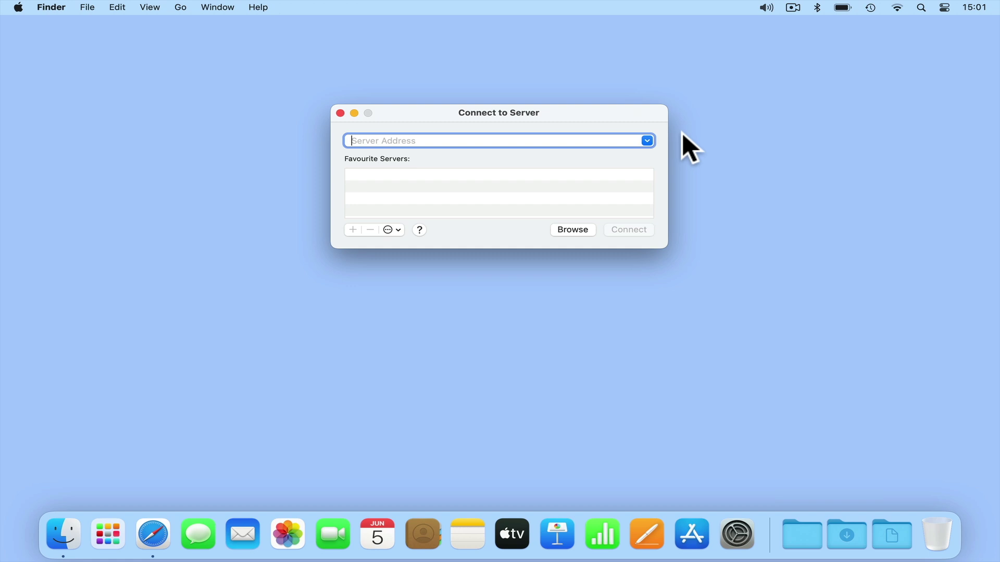
{"action": "type", "text": "sm"}
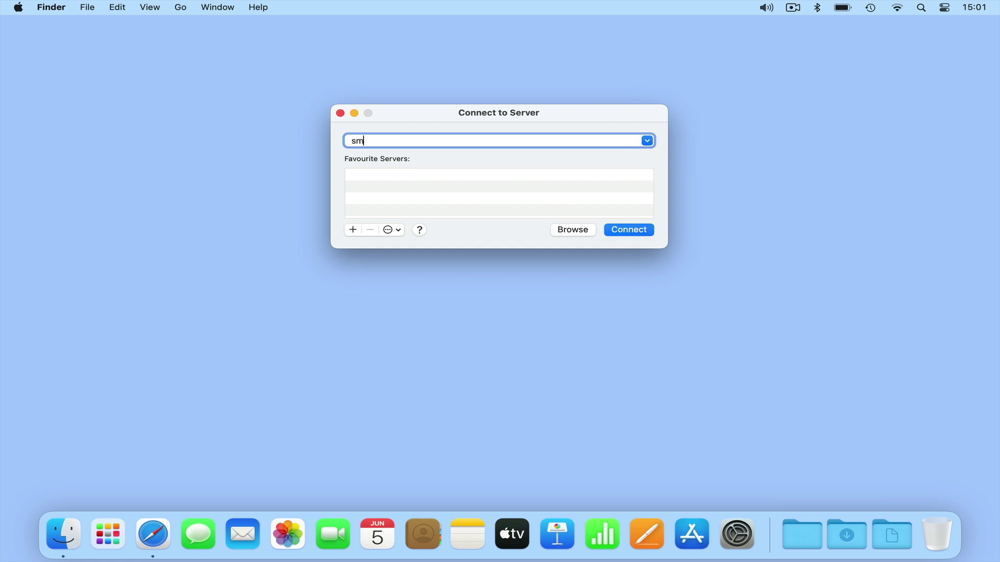
{"action": "type", "text": "b:"}
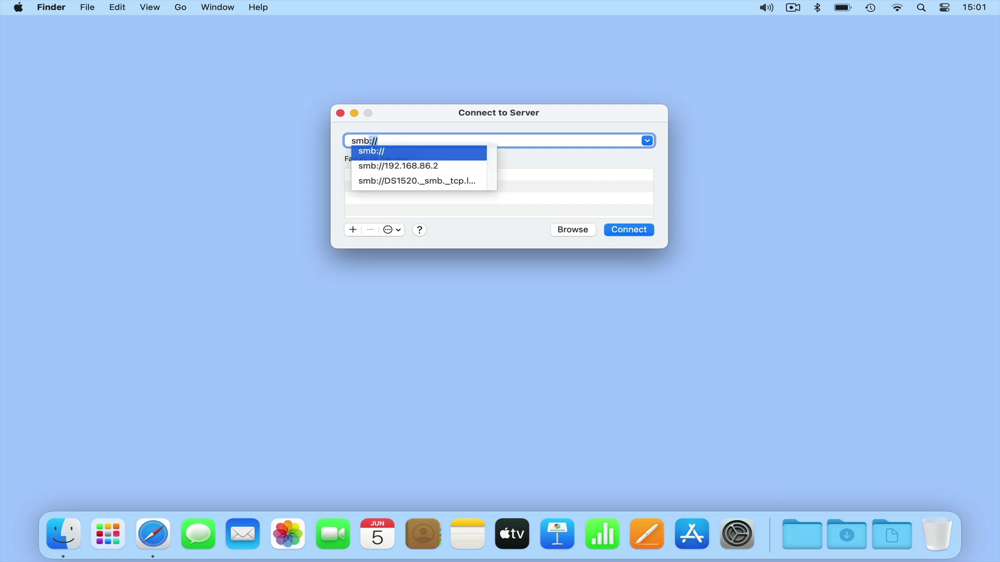
{"action": "type", "text": "//"}
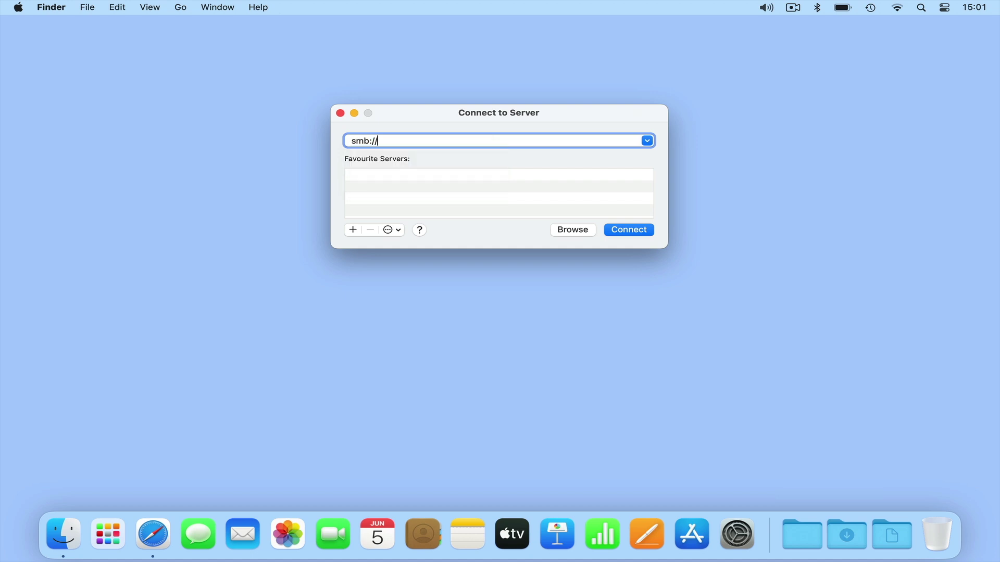
{"action": "type", "text": "192.168."}
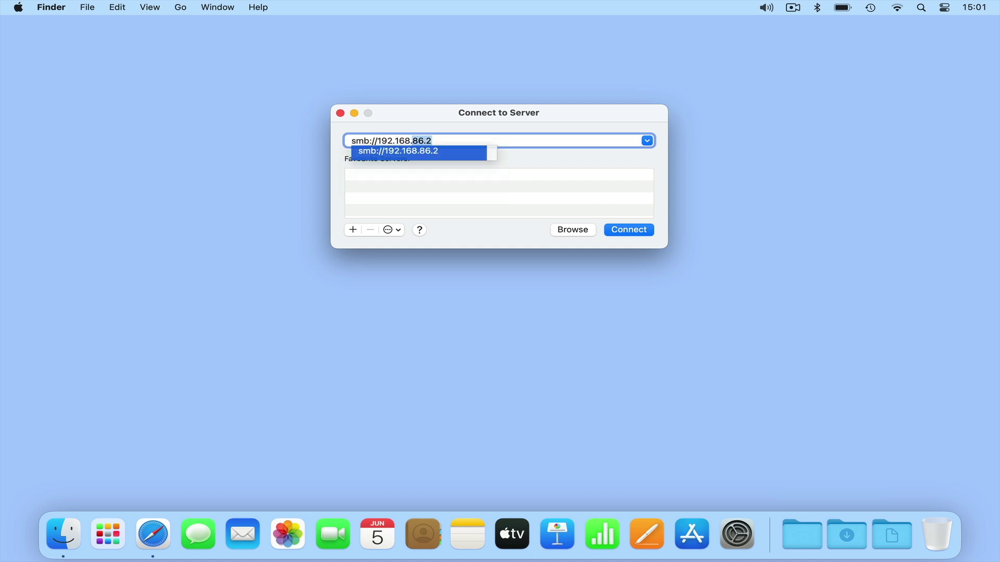
{"action": "type", "text": "86.2"}
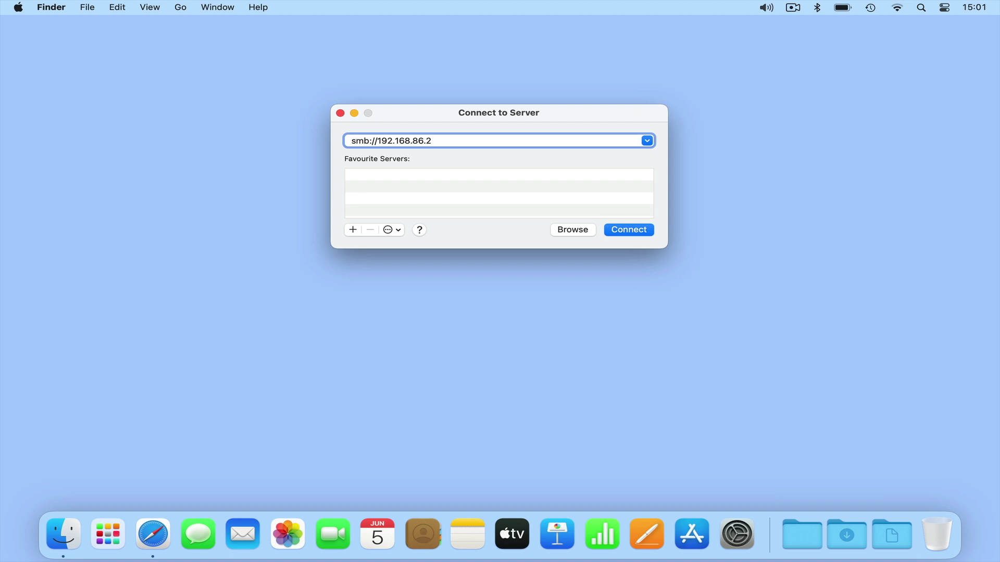
{"action": "key", "text": "Return"}
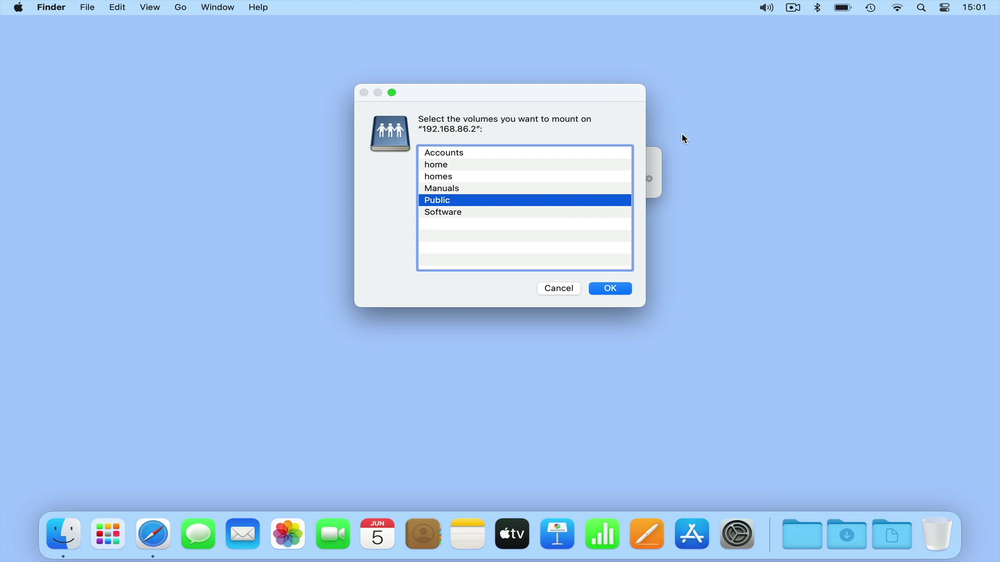
{"action": "left_click", "coordinate": [625, 286]}
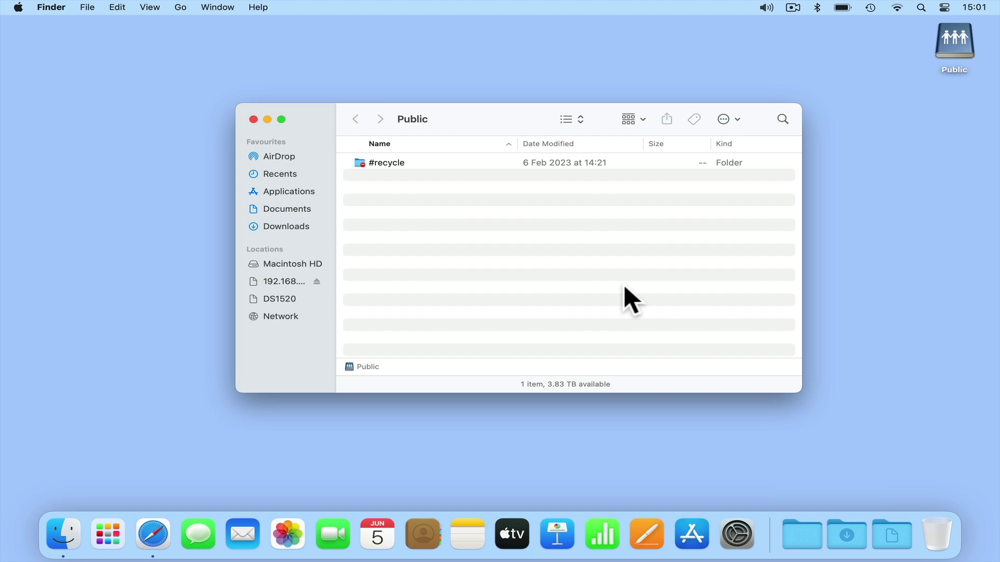
{"action": "left_click", "coordinate": [254, 120]}
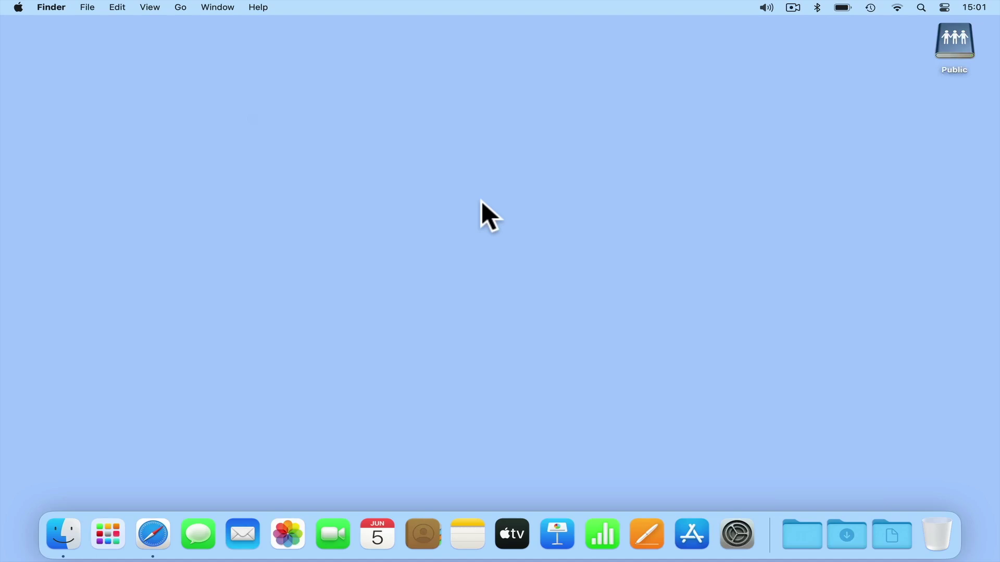
{"action": "left_click", "coordinate": [179, 7]}
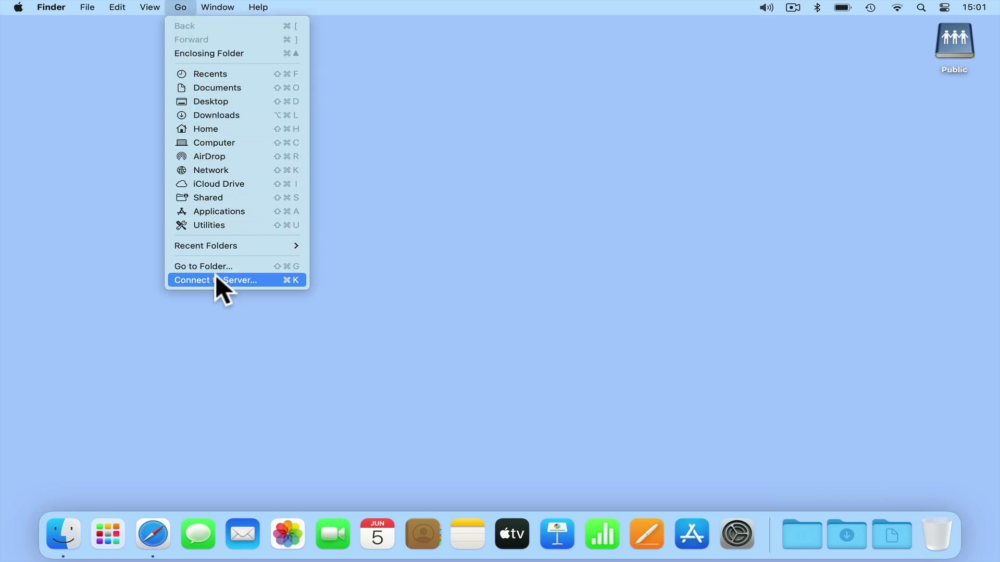
Save smb://192.168.86.2/Manuals as a favourite server and connect to mount the Manuals share.
{"action": "left_click", "coordinate": [262, 281]}
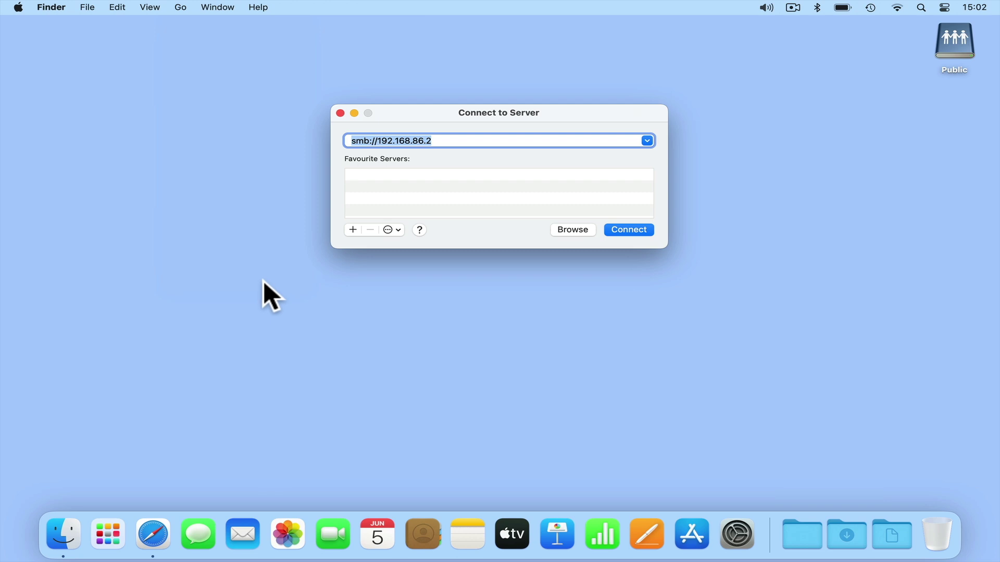
{"action": "left_click", "coordinate": [460, 142]}
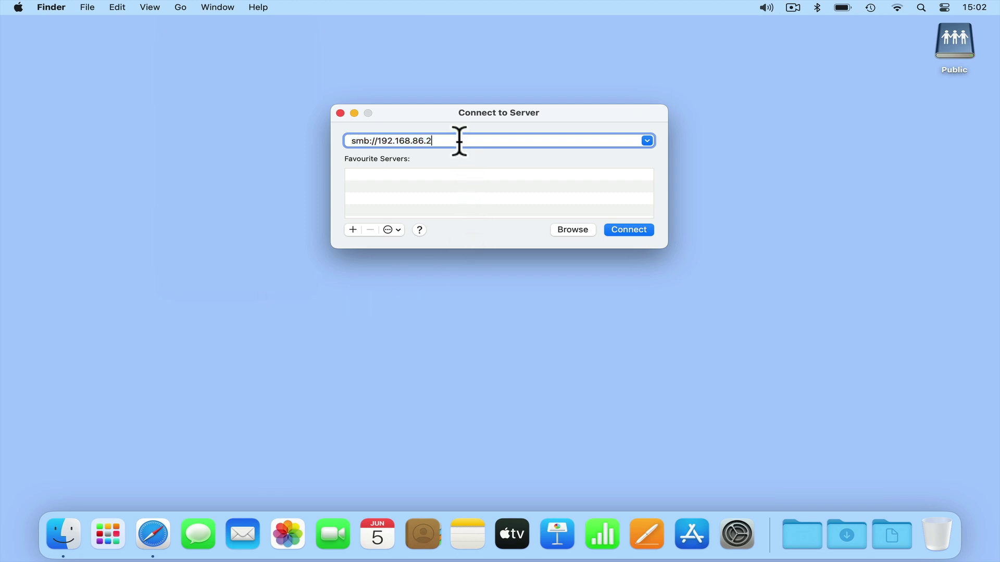
{"action": "type", "text": "/Manuals"}
{"action": "left_click", "coordinate": [352, 229]}
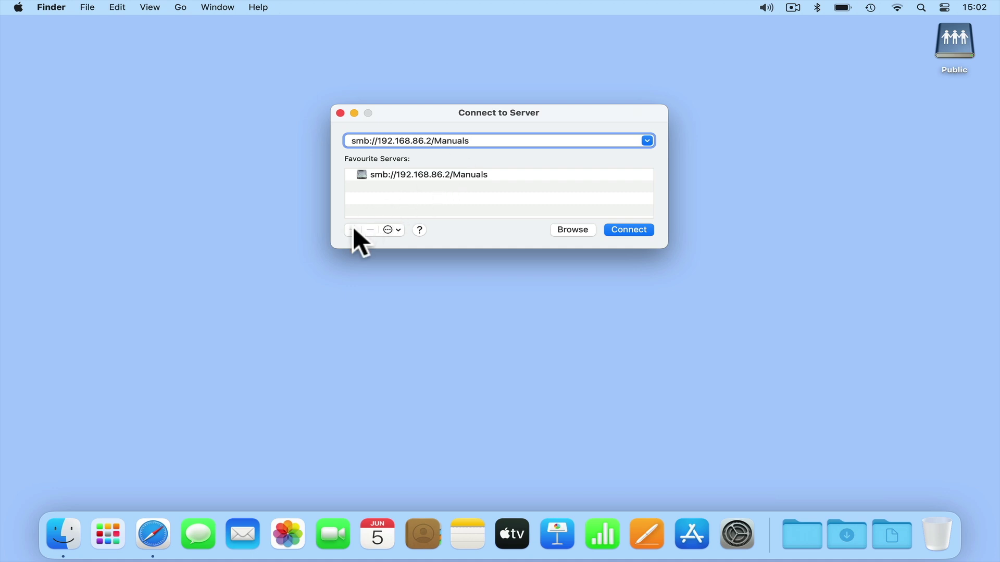
{"action": "left_click", "coordinate": [633, 230]}
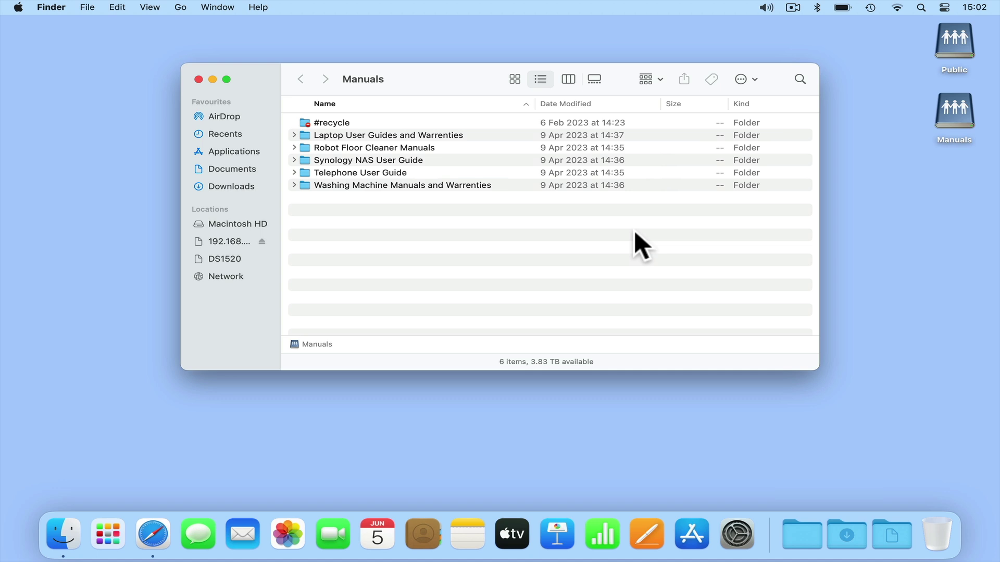
Close the Manuals window and eject the Manuals share by dragging its desktop icon to the Dock.
{"action": "left_click", "coordinate": [198, 80]}
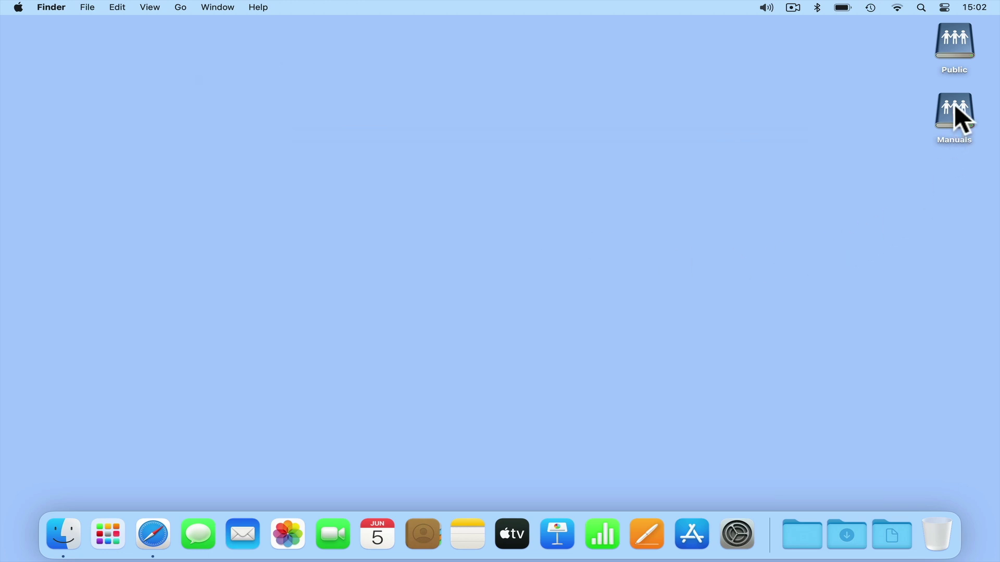
{"action": "left_click_drag", "start_coordinate": [953, 109], "coordinate": [944, 529]}
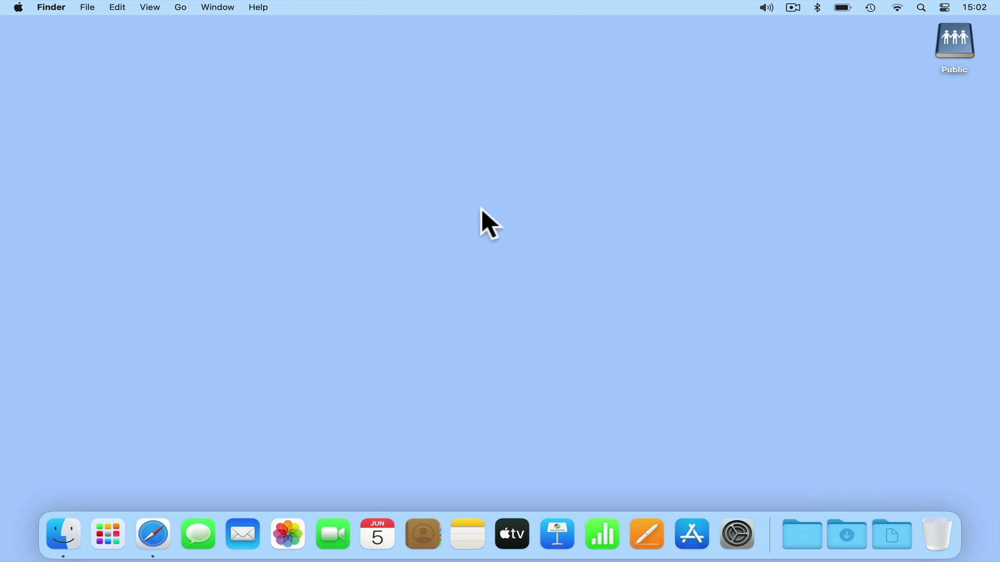
Remount Manuals by picking the saved favourite in Connect to Server, then close its window.
{"action": "left_click", "coordinate": [183, 6]}
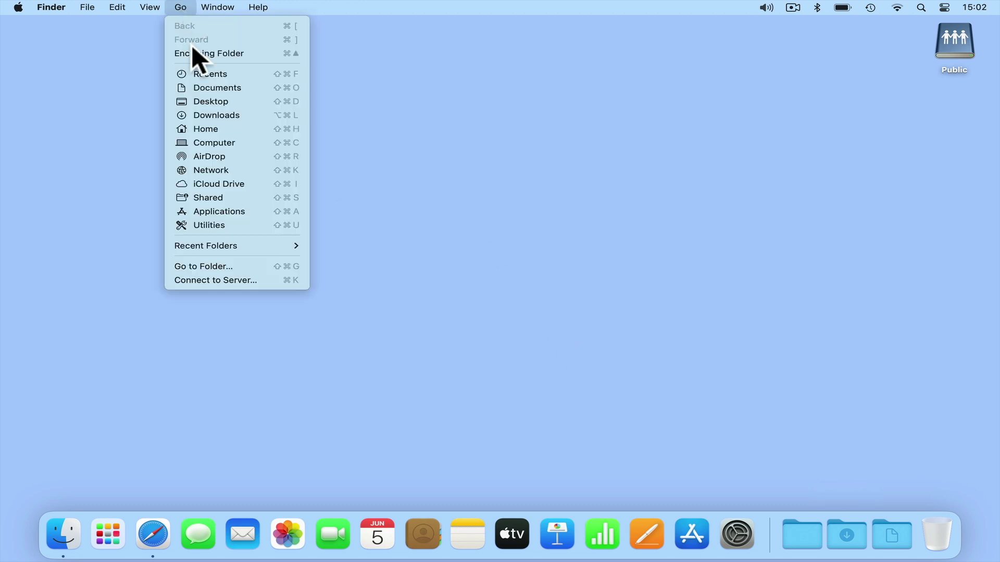
{"action": "left_click", "coordinate": [275, 281]}
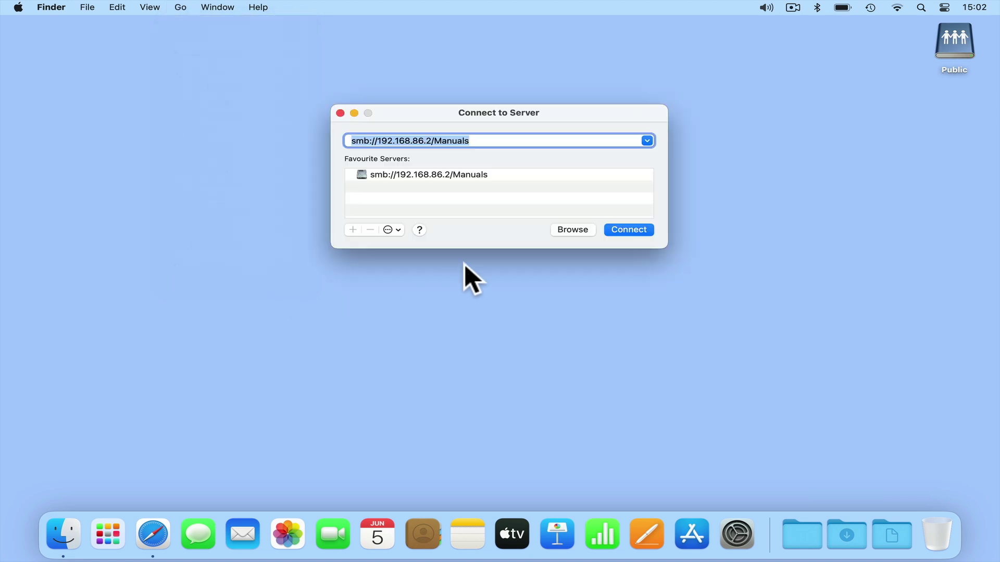
{"action": "left_click", "coordinate": [518, 175]}
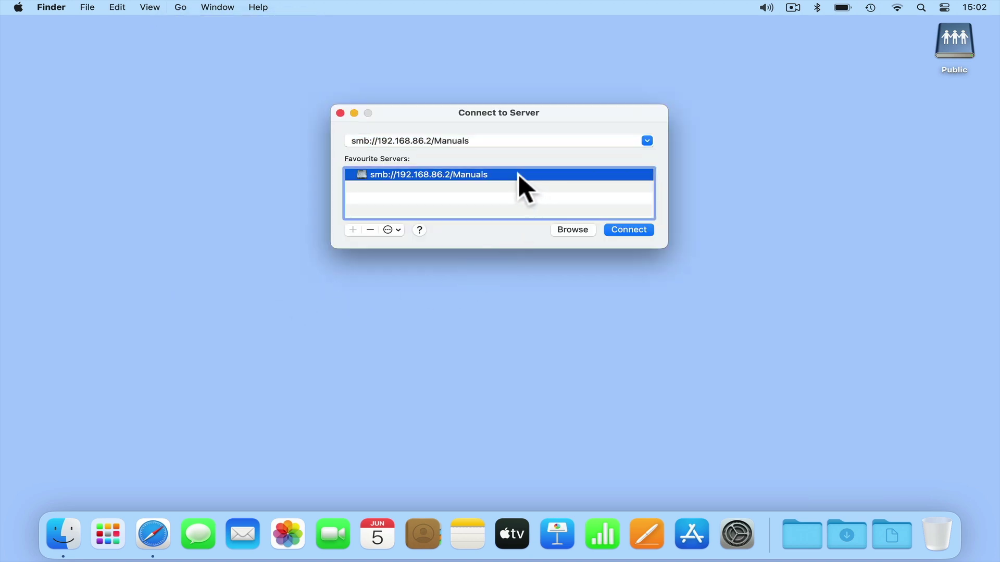
{"action": "left_click", "coordinate": [632, 229]}
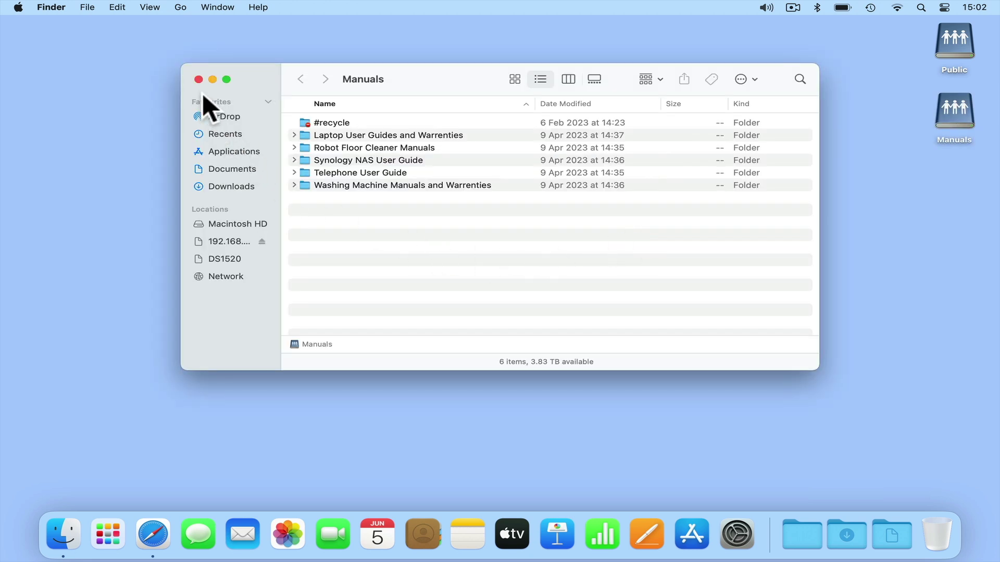
{"action": "left_click", "coordinate": [198, 80]}
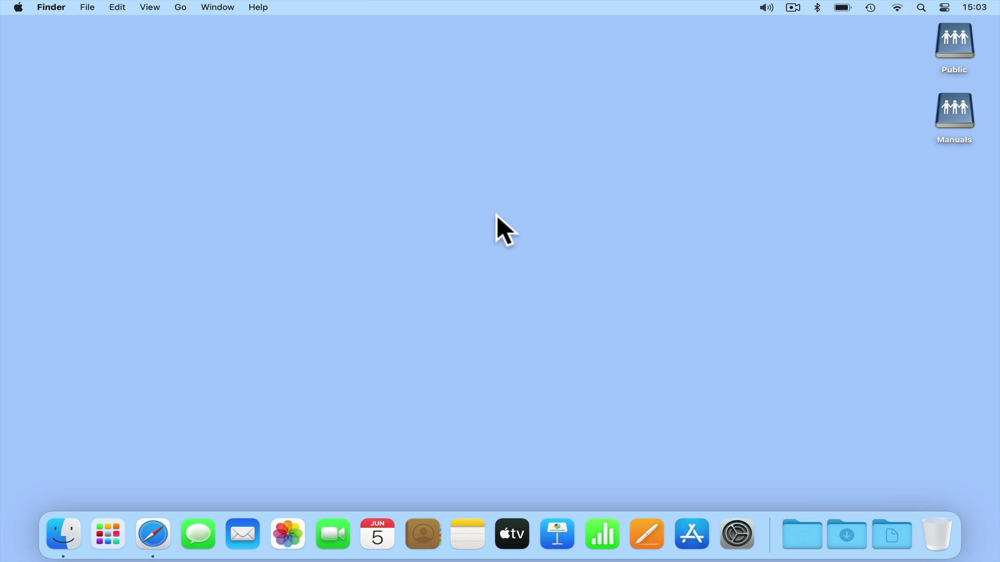
Add the Public volume to Open at Login under General > Login Items in System Settings.
{"action": "left_click", "coordinate": [741, 532]}
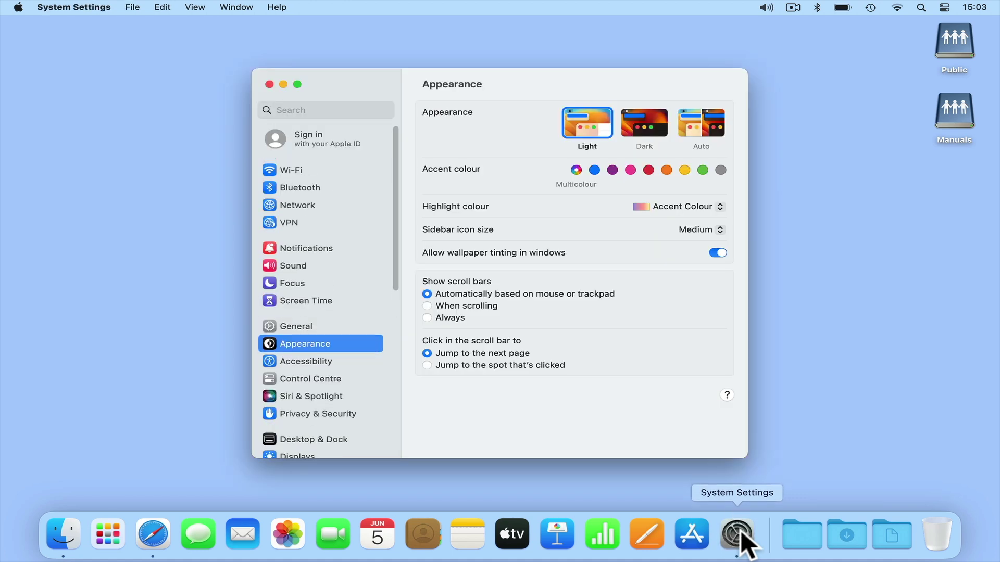
{"action": "scroll", "coordinate": [379, 296], "scroll_direction": "down", "scroll_amount": 1}
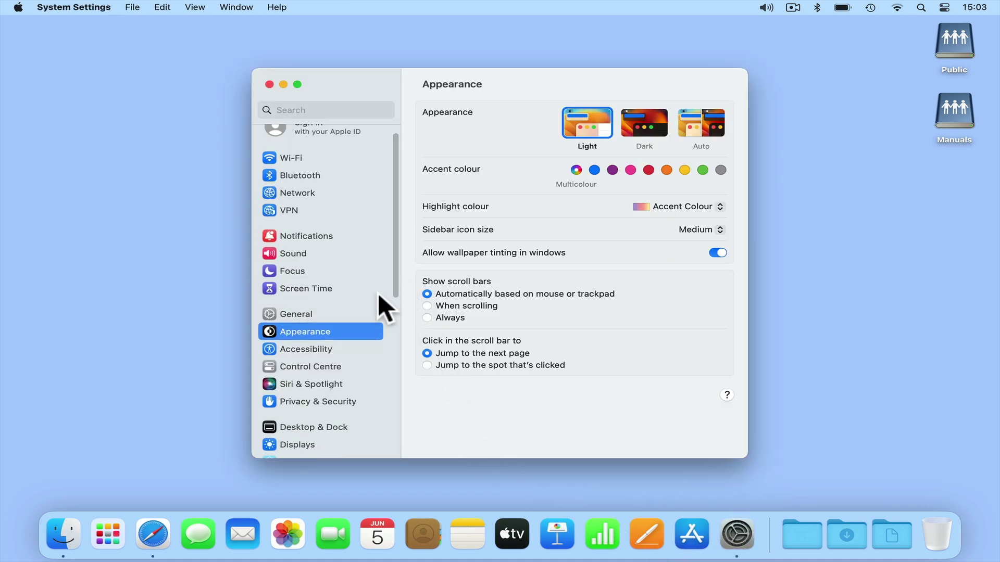
{"action": "left_click", "coordinate": [316, 313]}
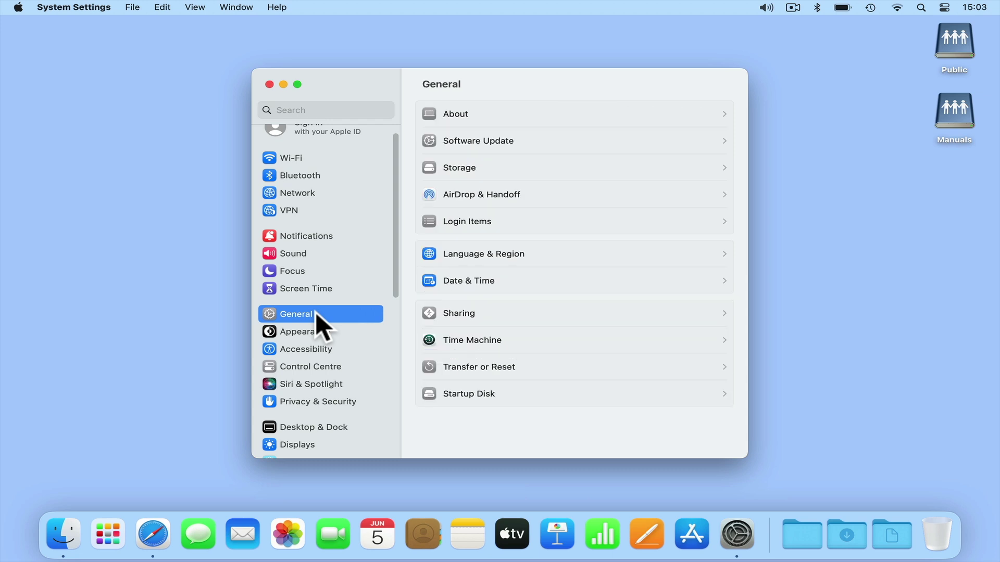
{"action": "left_click", "coordinate": [559, 223]}
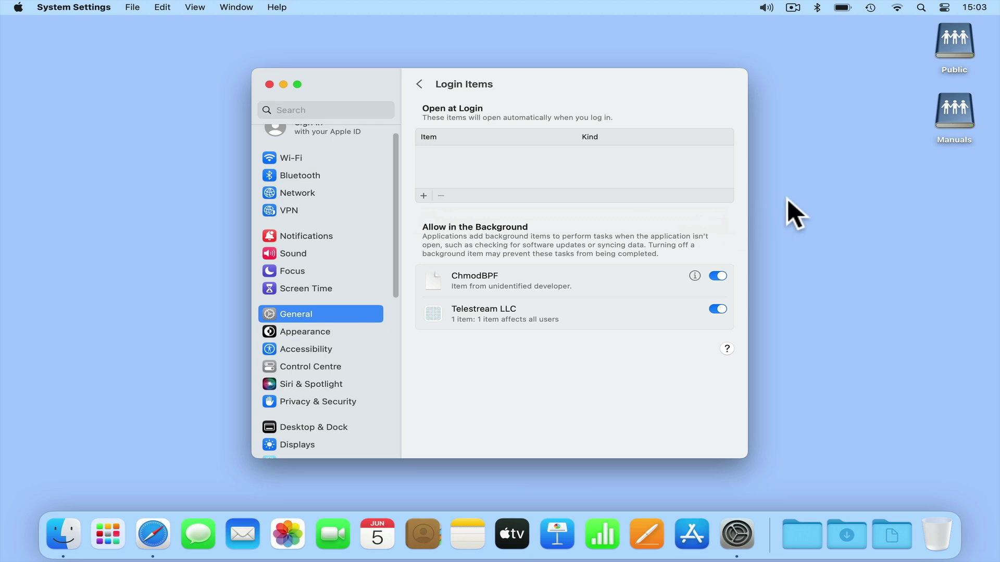
{"action": "left_click_drag", "start_coordinate": [964, 40], "coordinate": [461, 158]}
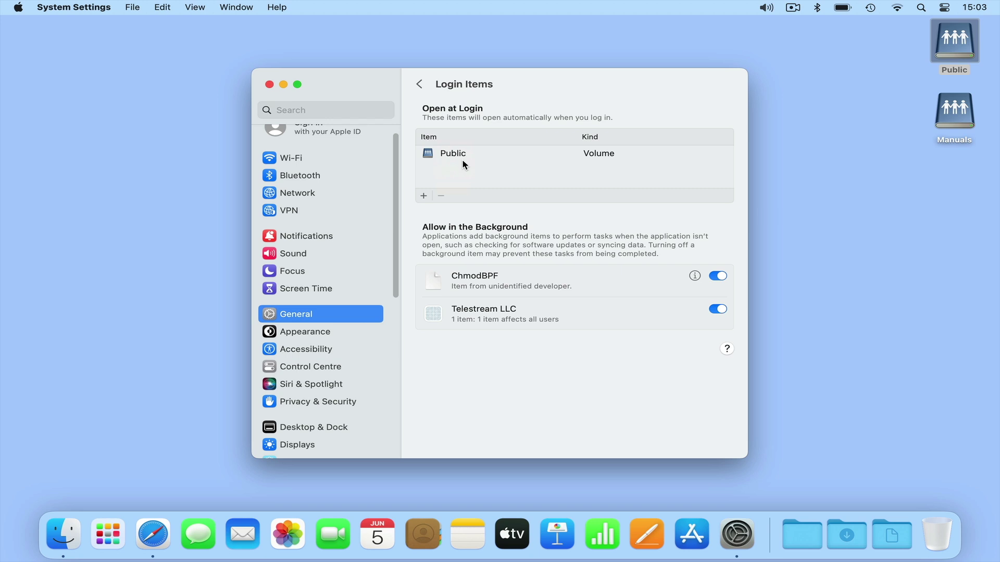
{"action": "left_click", "coordinate": [269, 85]}
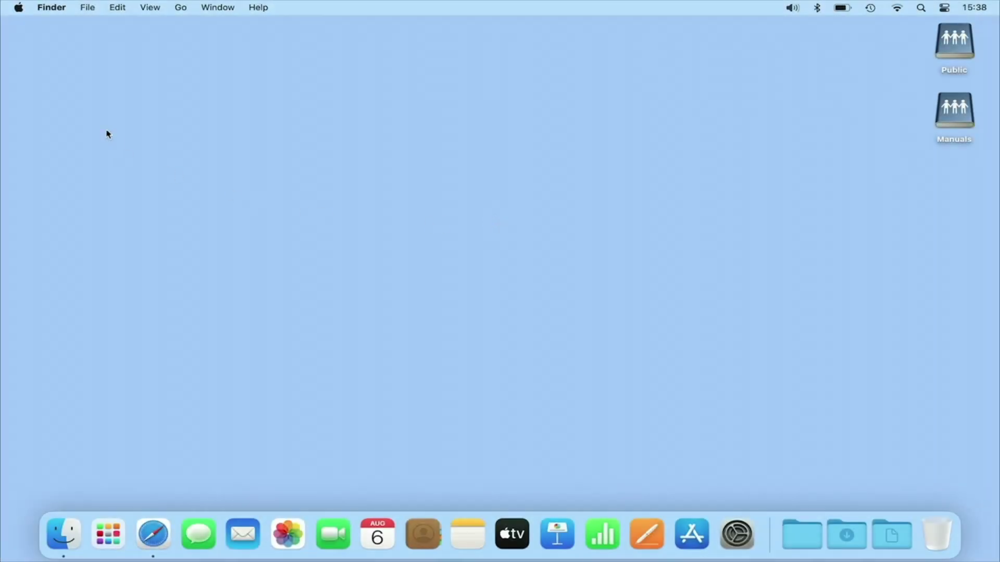
Log out, log back in with the account password, then close the auto-reopened Public window.
{"action": "left_click", "coordinate": [22, 7]}
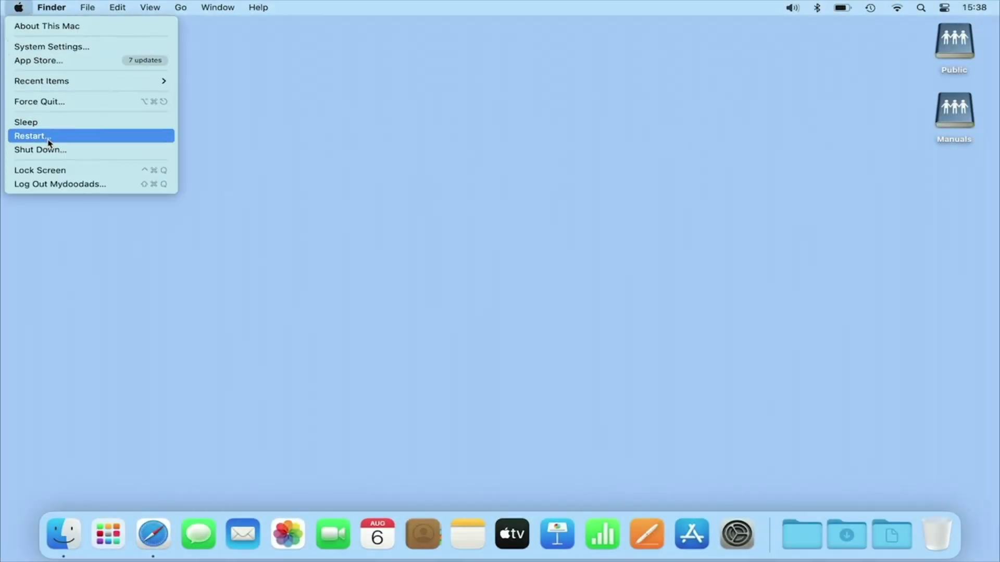
{"action": "left_click", "coordinate": [46, 184]}
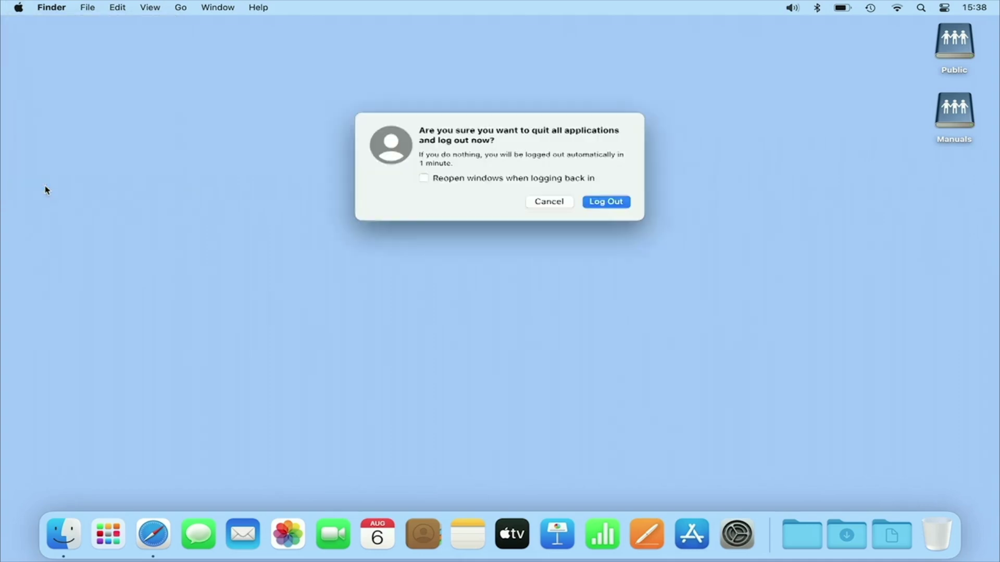
{"action": "left_click", "coordinate": [605, 202]}
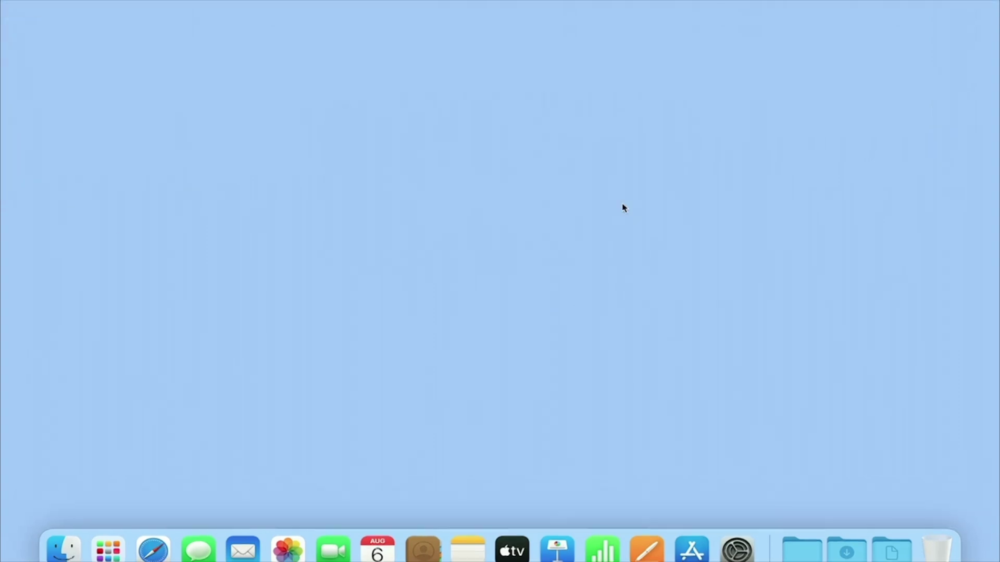
{"action": "left_click", "coordinate": [515, 244]}
{"action": "type", "text": "********"}
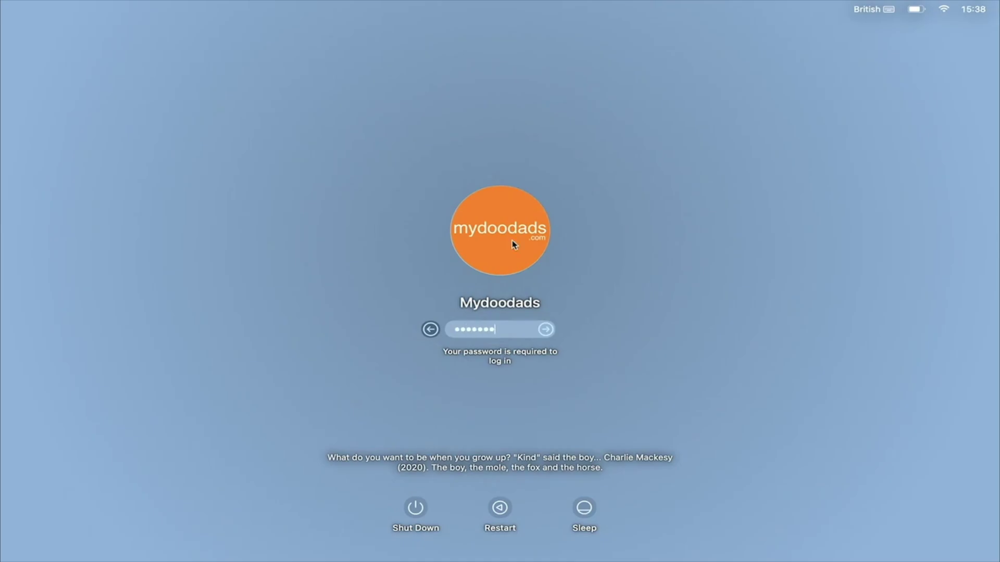
{"action": "key", "text": "Return"}
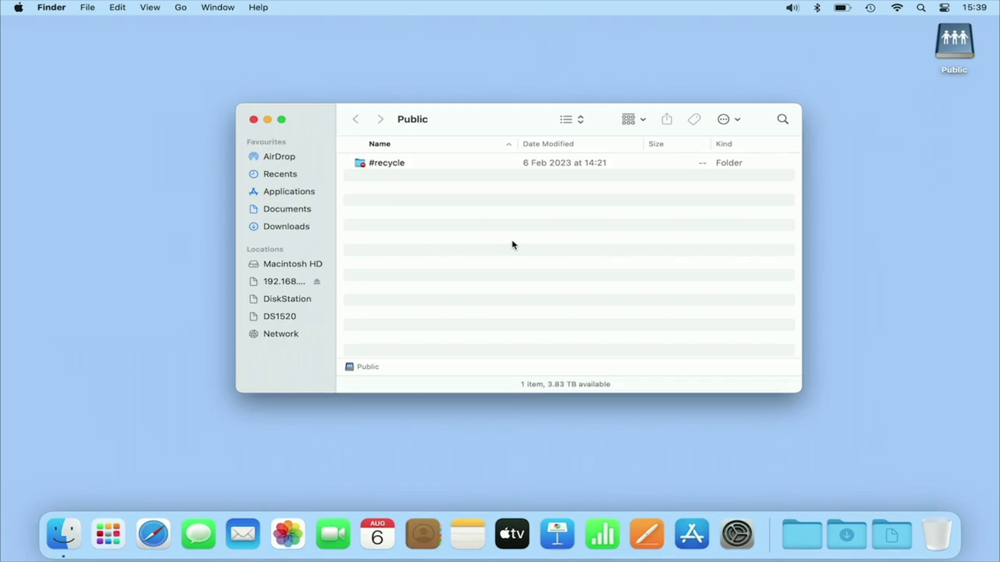
{"action": "left_click", "coordinate": [253, 120]}
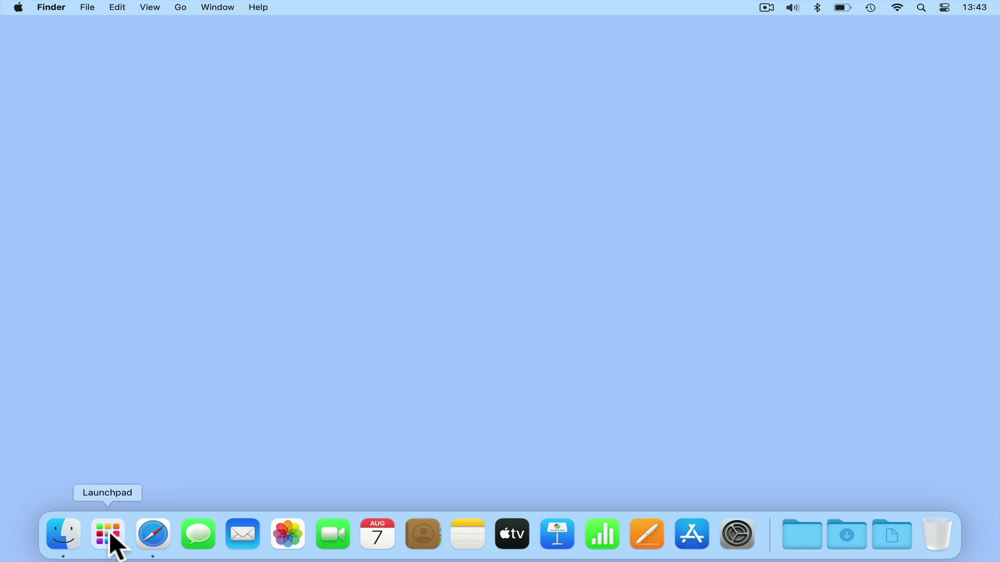
Launch Script Editor from Launchpad's Other folder to get a blank Untitled script.
{"action": "left_click", "coordinate": [118, 547]}
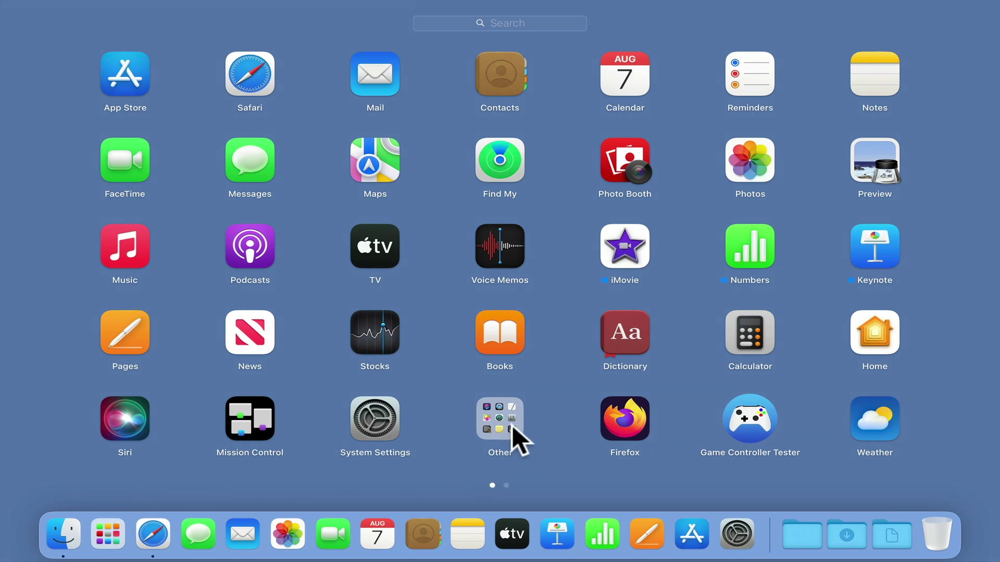
{"action": "left_click", "coordinate": [513, 426]}
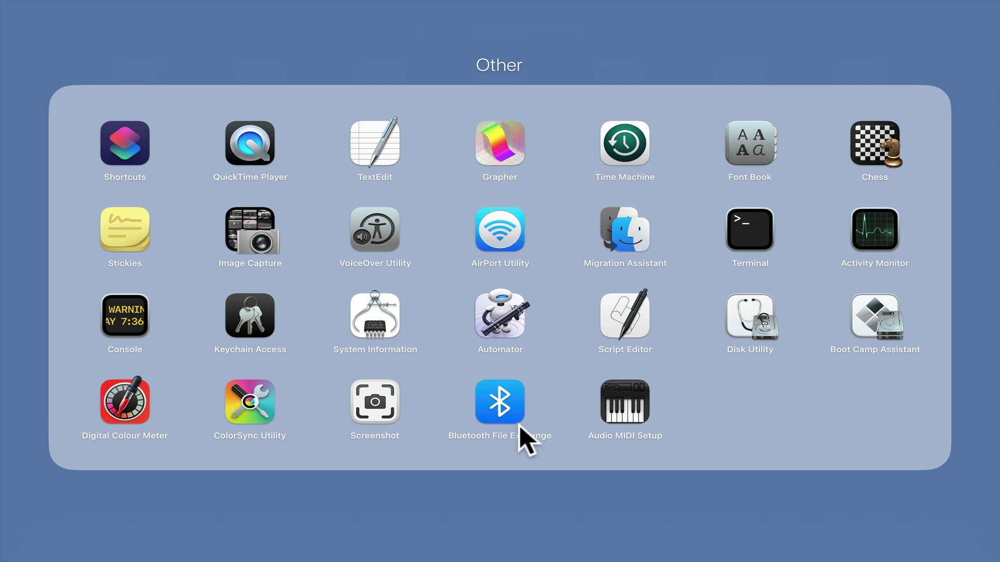
{"action": "left_click", "coordinate": [637, 333]}
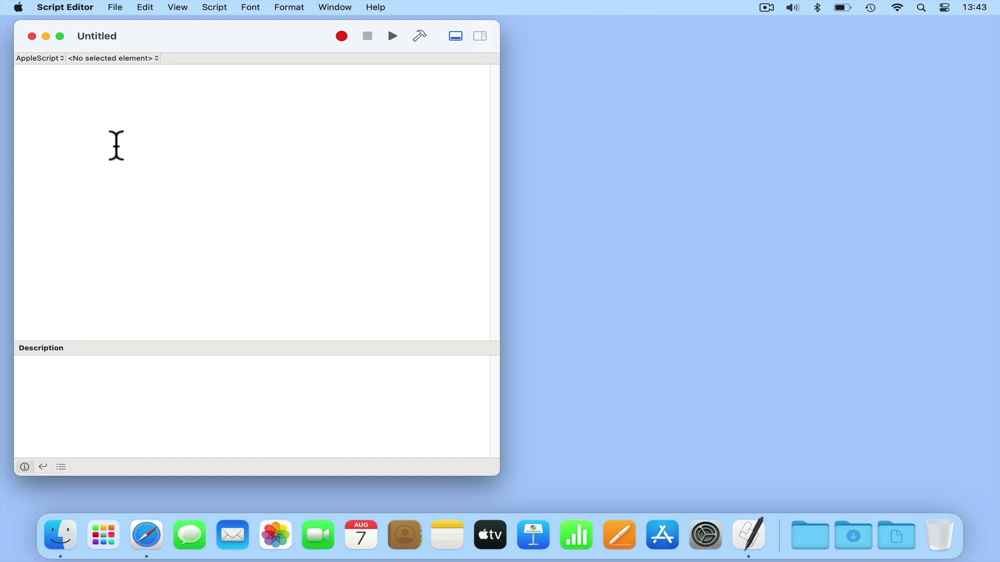
Paste the Finder mount-and-notify AppleScript and point its mount line at smb://192.168.86.2/Public.
{"action": "right_click", "coordinate": [99, 95]}
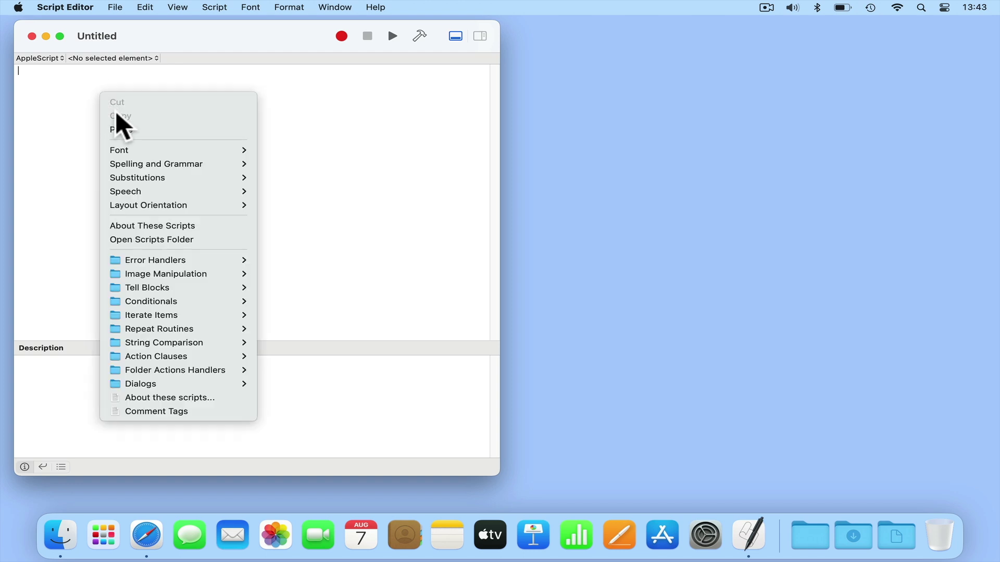
{"action": "left_click", "coordinate": [121, 130]}
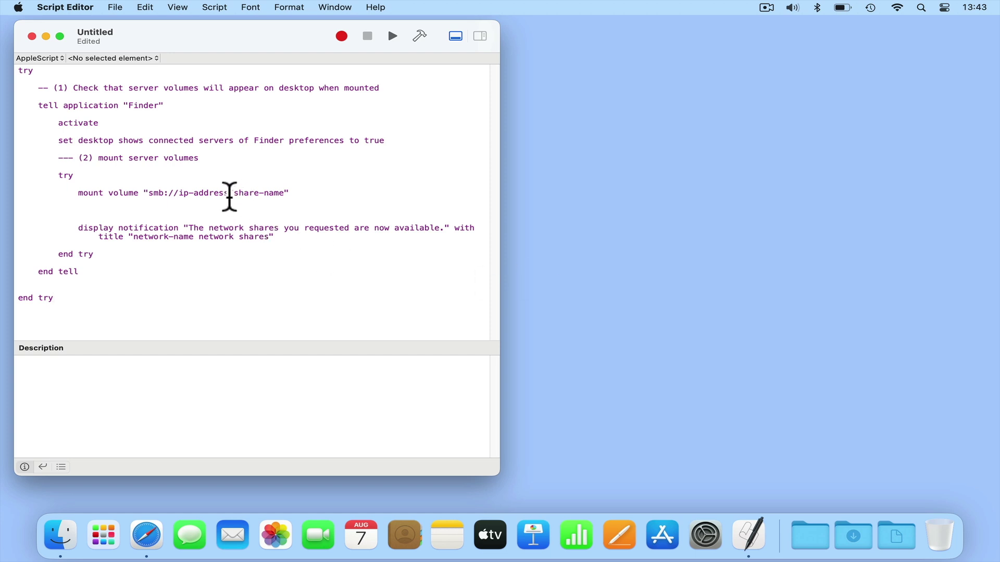
{"action": "left_click_drag", "start_coordinate": [229, 194], "coordinate": [179, 193]}
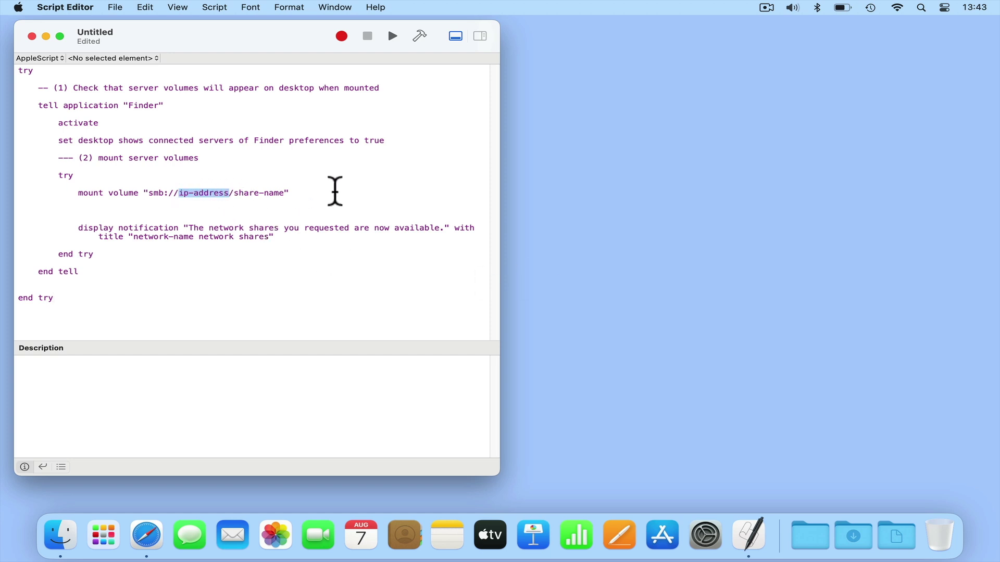
{"action": "type", "text": "192.168."}
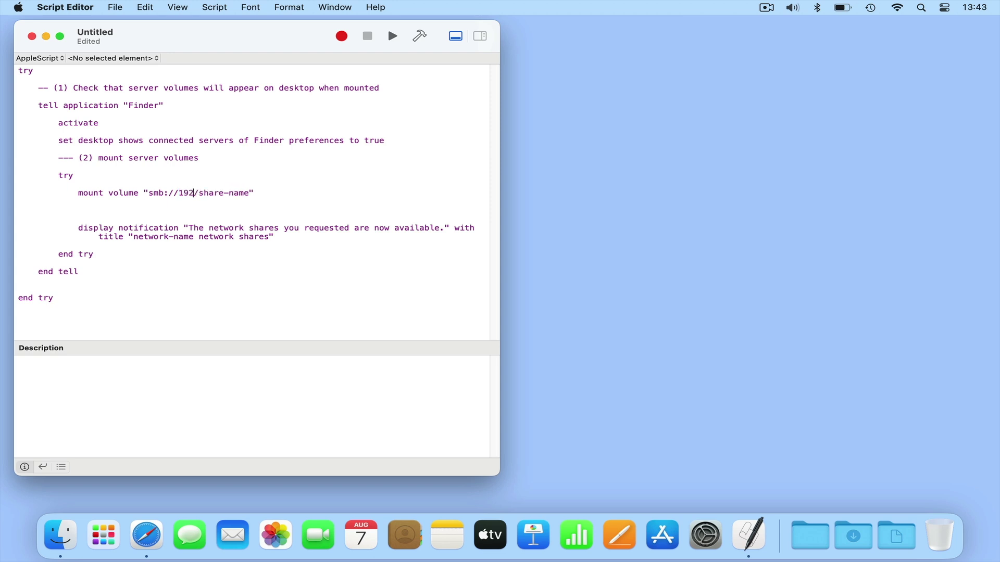
{"action": "type", "text": "86.2"}
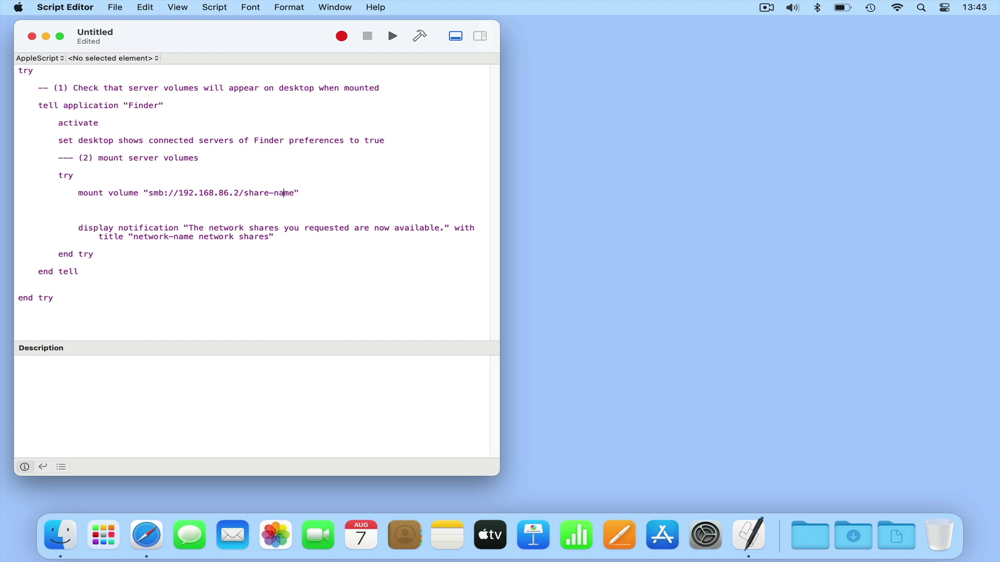
{"action": "key", "text": "Right"}
{"action": "key", "text": "Right"}
{"action": "key", "text": "BackSpace"}
{"action": "key", "text": "BackSpace"}
{"action": "key", "text": "BackSpace"}
{"action": "key", "text": "BackSpace"}
{"action": "key", "text": "BackSpace"}
{"action": "key", "text": "BackSpace"}
{"action": "key", "text": "BackSpace"}
{"action": "key", "text": "BackSpace"}
{"action": "key", "text": "BackSpace"}
{"action": "key", "text": "BackSpace"}
{"action": "type", "text": "Public"}
Duplicate the Public mount line and change the copy's share name to Software.
{"action": "triple_click", "coordinate": [159, 199]}
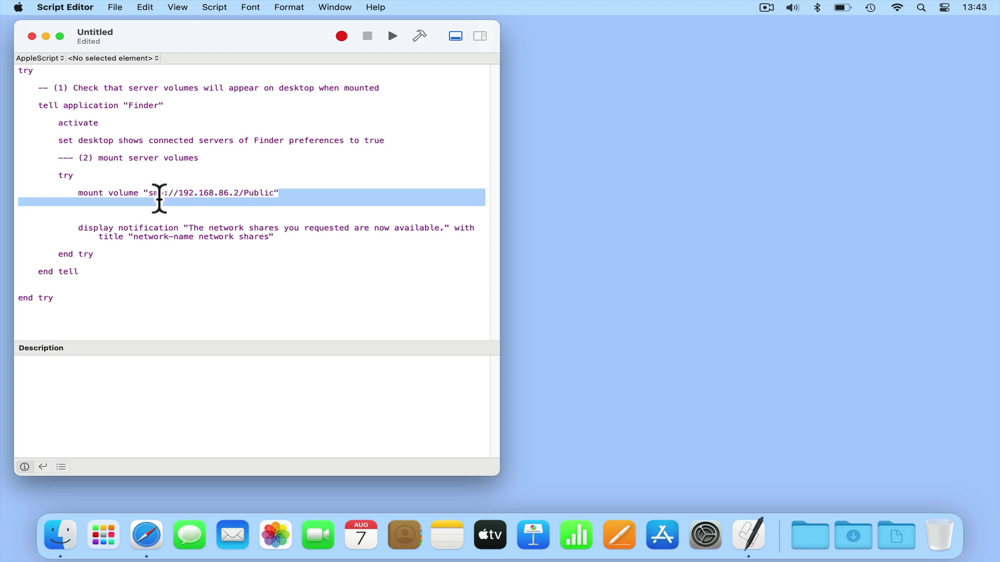
{"action": "key", "text": "shift+Left"}
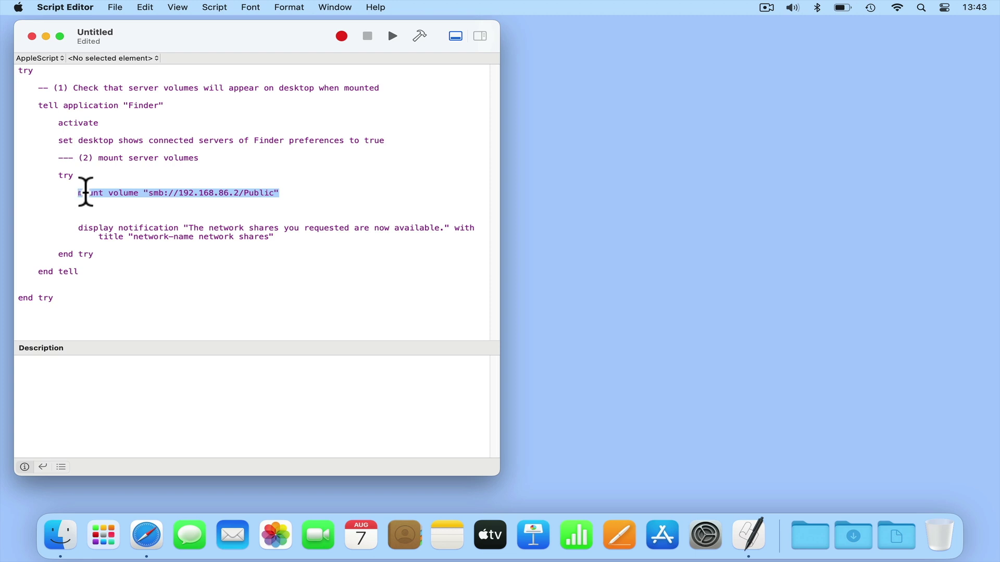
{"action": "right_click", "coordinate": [88, 193]}
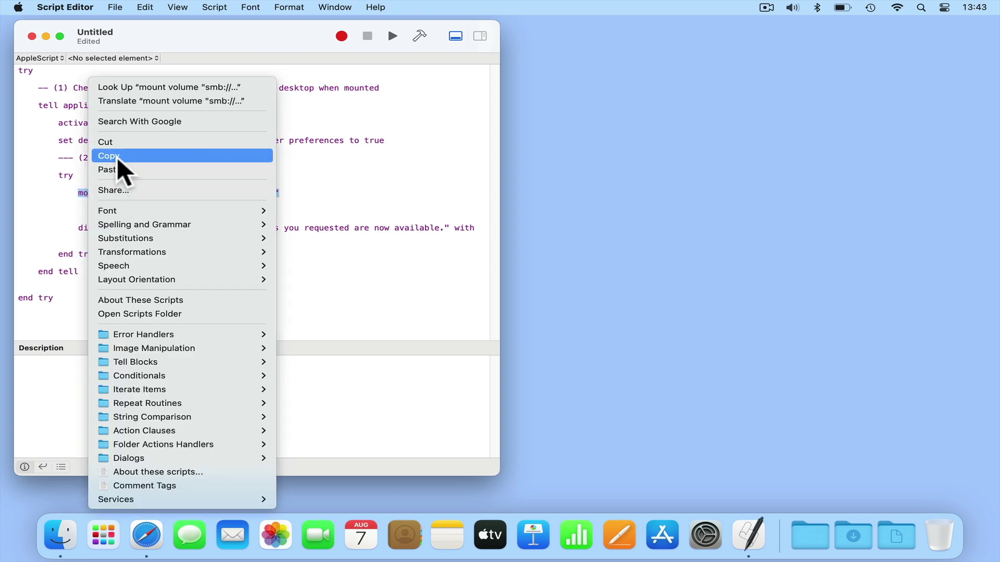
{"action": "left_click", "coordinate": [118, 157]}
{"action": "left_click", "coordinate": [287, 192]}
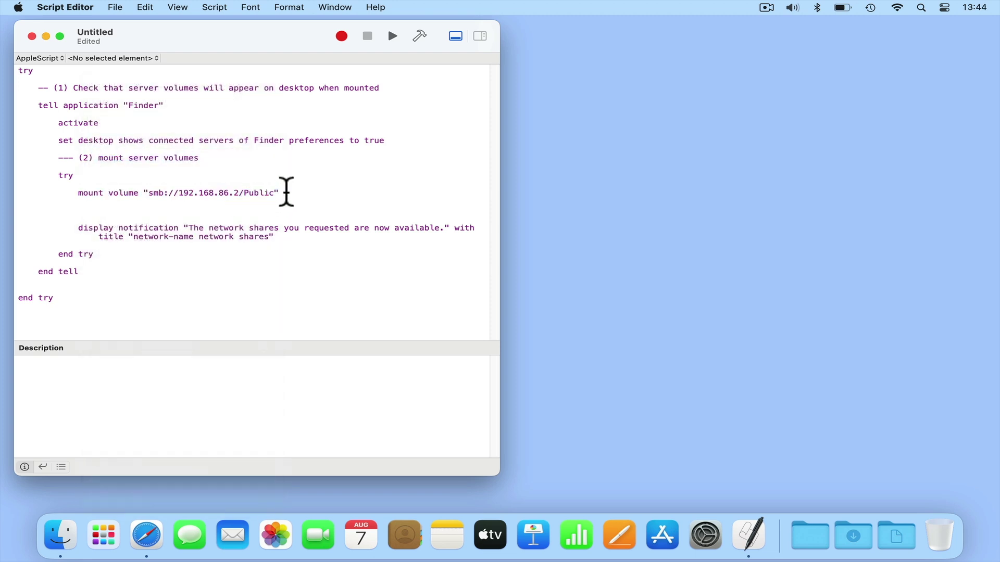
{"action": "key", "text": "Return"}
{"action": "right_click", "coordinate": [146, 201]}
{"action": "left_click", "coordinate": [170, 223]}
{"action": "key", "text": "Left"}
{"action": "key", "text": "BackSpace"}
{"action": "key", "text": "BackSpace"}
{"action": "key", "text": "BackSpace"}
{"action": "key", "text": "BackSpace"}
{"action": "key", "text": "BackSpace"}
{"action": "key", "text": "BackSpace"}
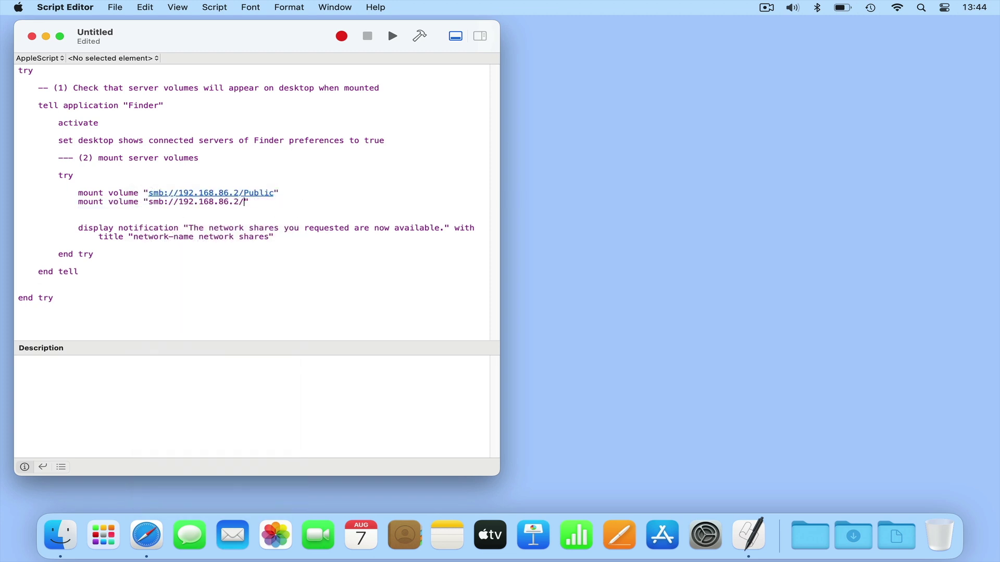
{"action": "type", "text": "SOftware"}
Add a third mount line for the Manuals share.
{"action": "key", "text": "Return"}
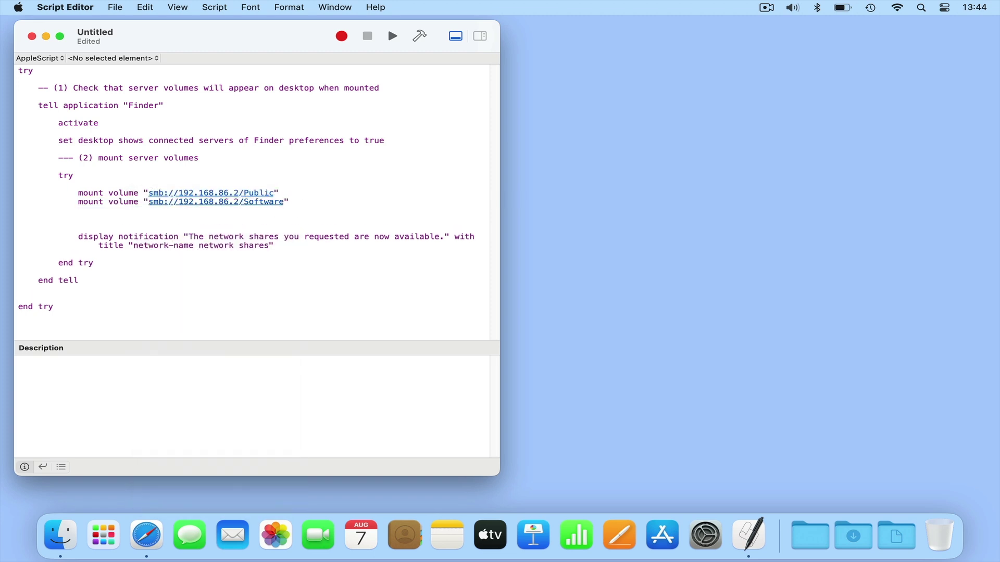
{"action": "key", "text": "super+v"}
{"action": "key", "text": "Left"}
{"action": "key", "text": "BackSpace"}
{"action": "key", "text": "BackSpace"}
{"action": "key", "text": "BackSpace"}
{"action": "key", "text": "BackSpace"}
{"action": "key", "text": "BackSpace"}
{"action": "key", "text": "BackSpace"}
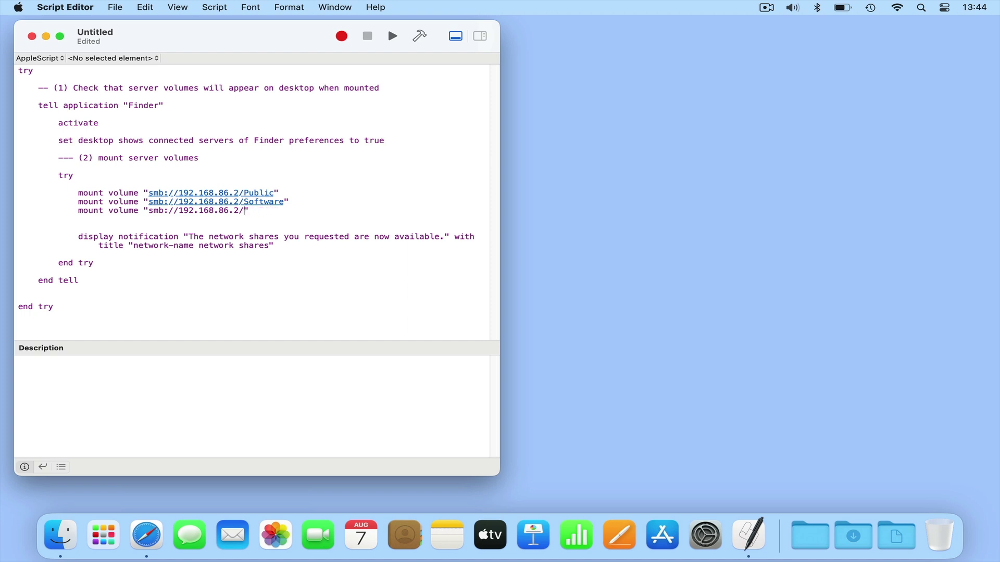
{"action": "type", "text": "Manuals"}
Replace network-name with Mydoodads, run the script, and dismiss the shares-available notification.
{"action": "left_click_drag", "start_coordinate": [194, 247], "coordinate": [134, 246]}
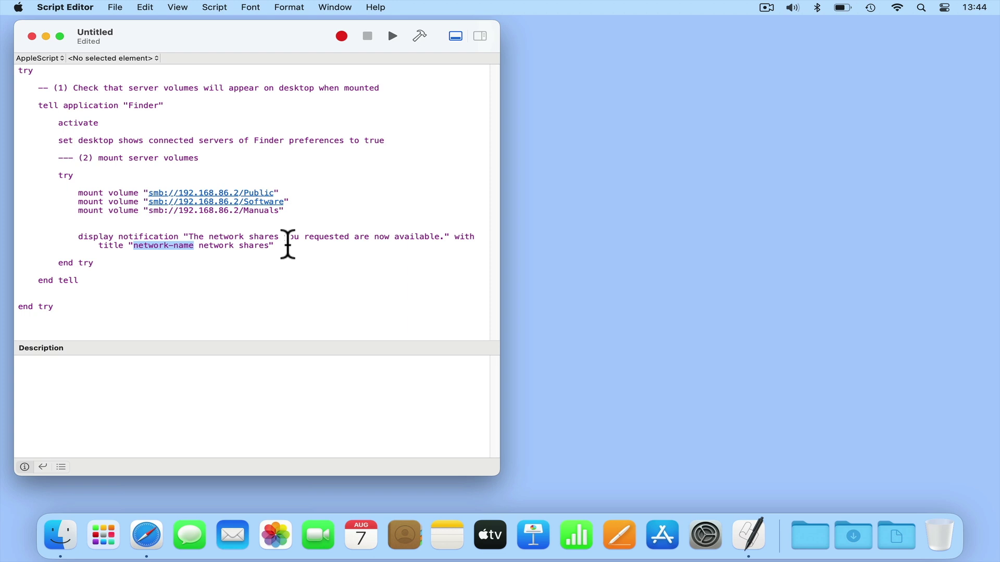
{"action": "type", "text": "Mydooda"}
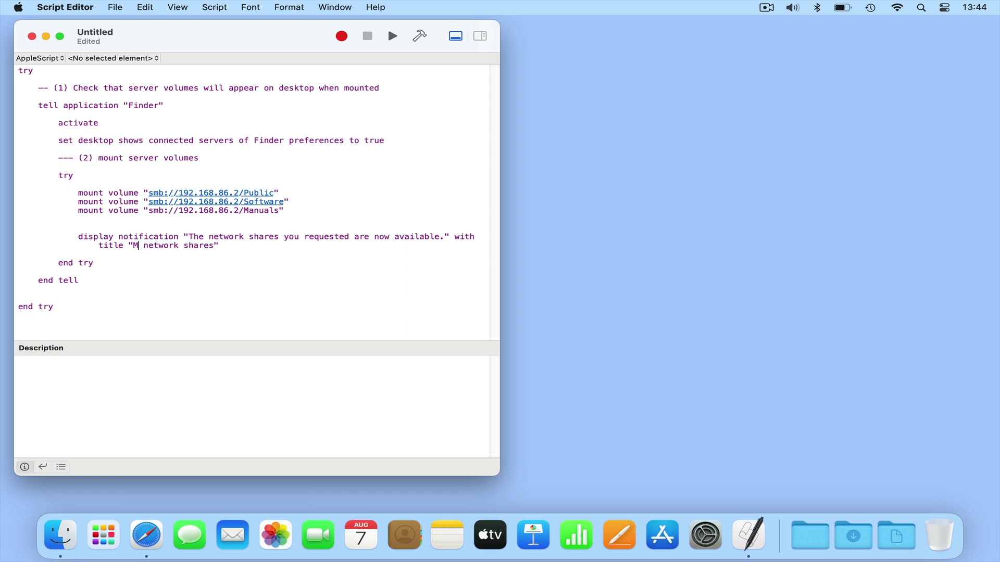
{"action": "type", "text": "ds"}
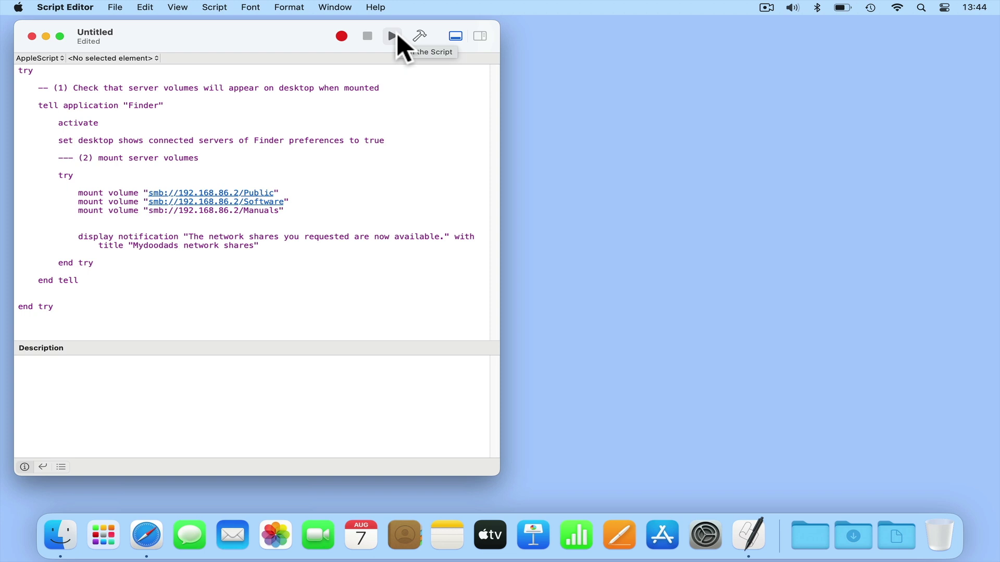
{"action": "left_click", "coordinate": [396, 35]}
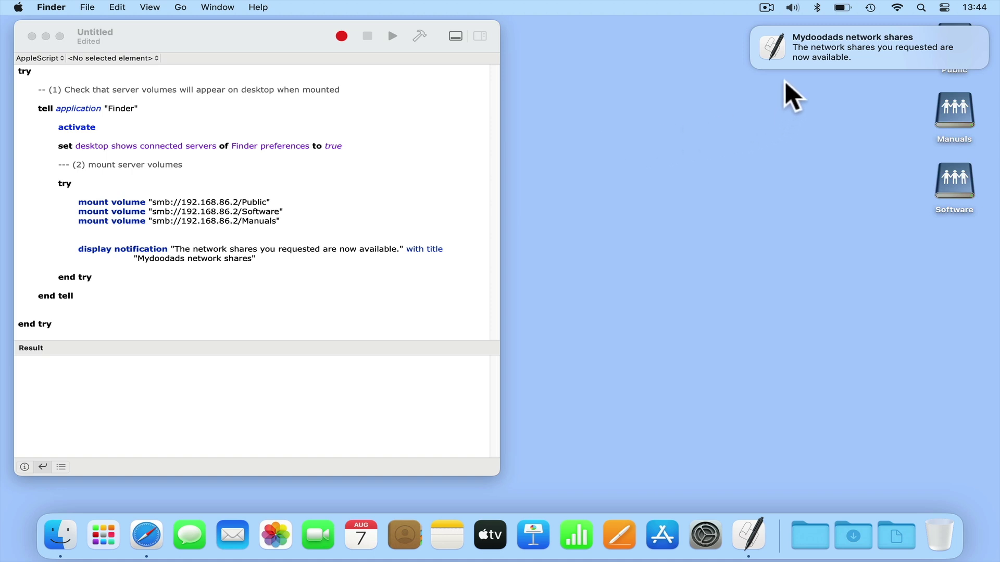
{"action": "mouse_move", "coordinate": [759, 35]}
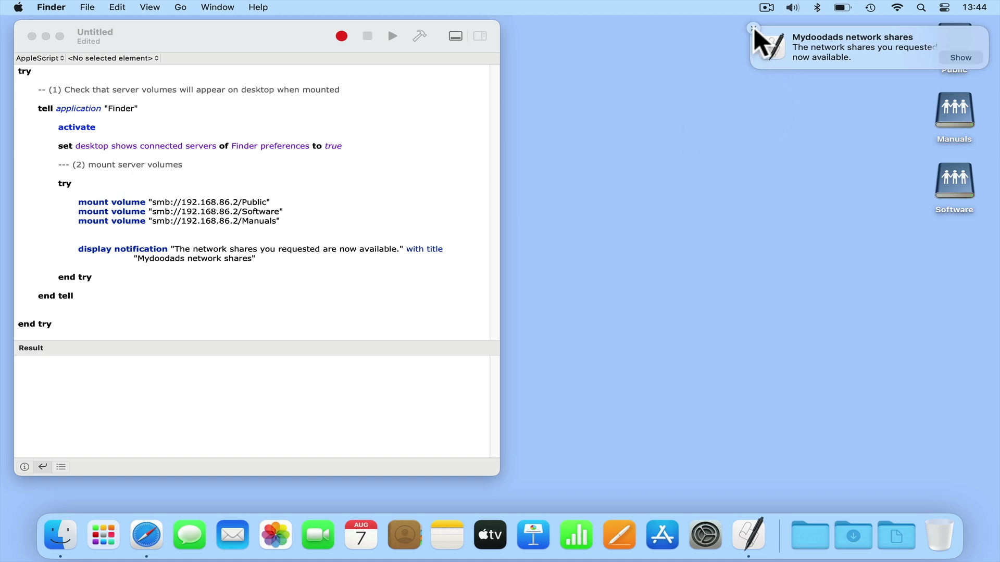
{"action": "left_click", "coordinate": [753, 29]}
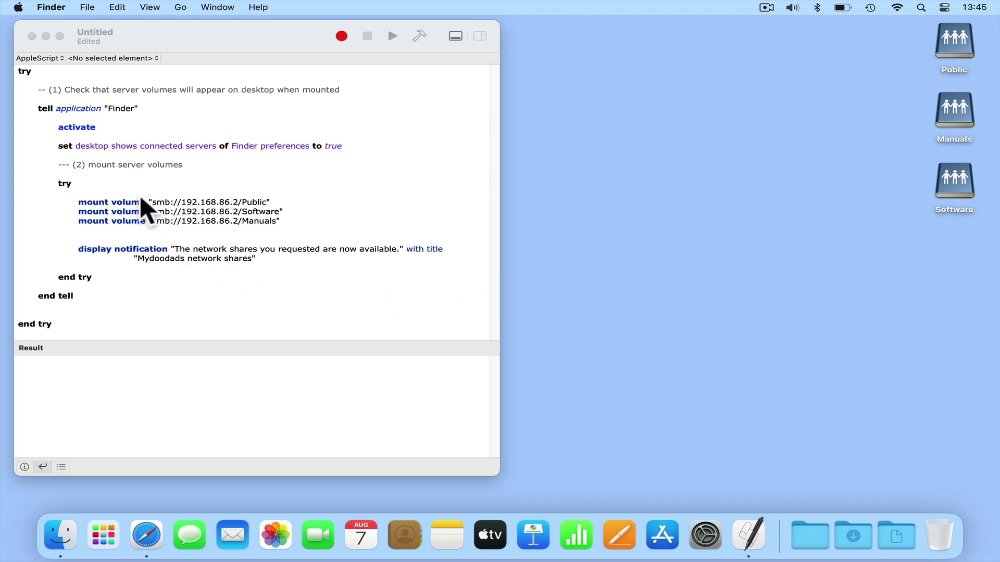
Save the script to the Desktop as 'Auto-mount network shares'.
{"action": "left_click", "coordinate": [188, 34]}
{"action": "left_click", "coordinate": [115, 8]}
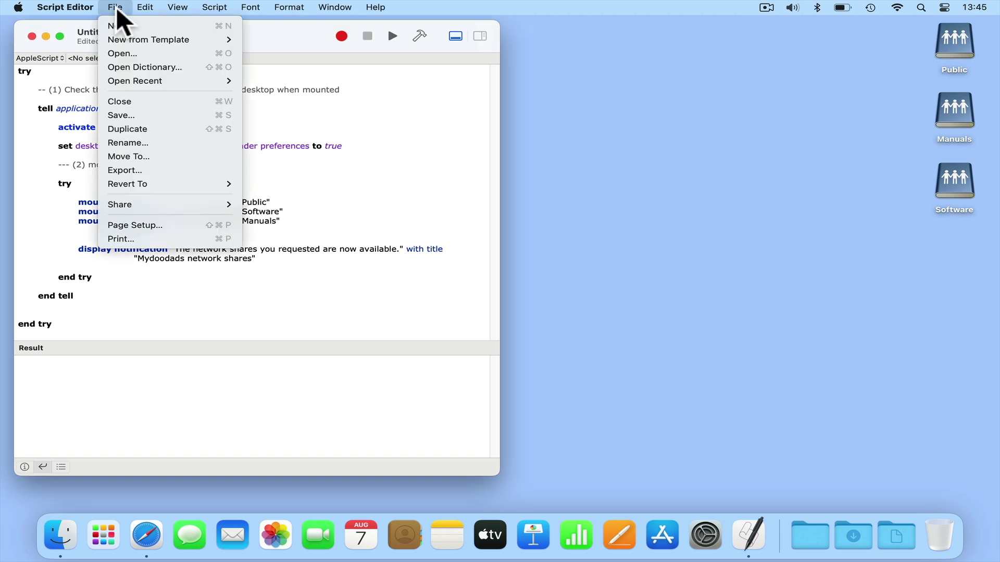
{"action": "left_click", "coordinate": [136, 116]}
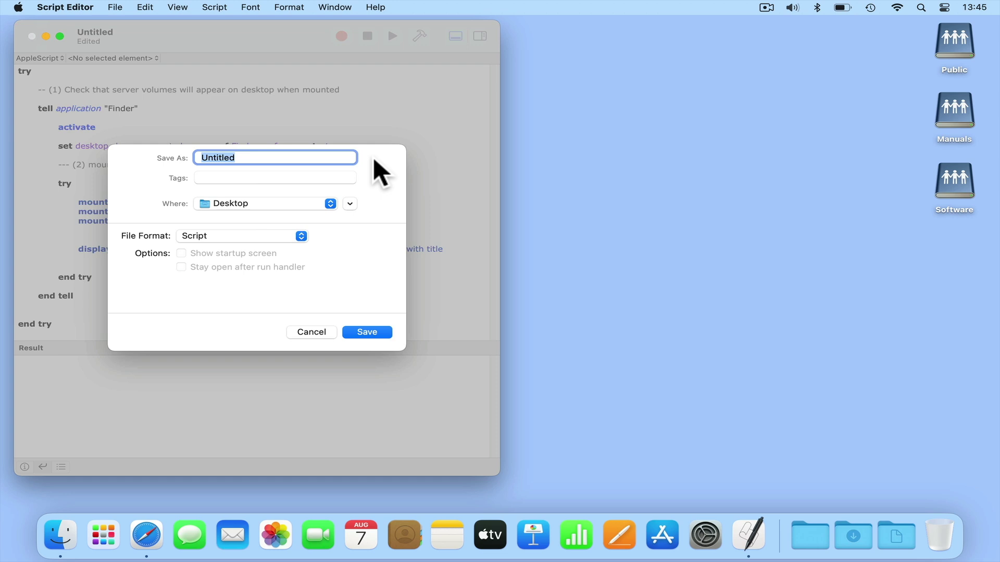
{"action": "type", "text": "Auto mount network "}
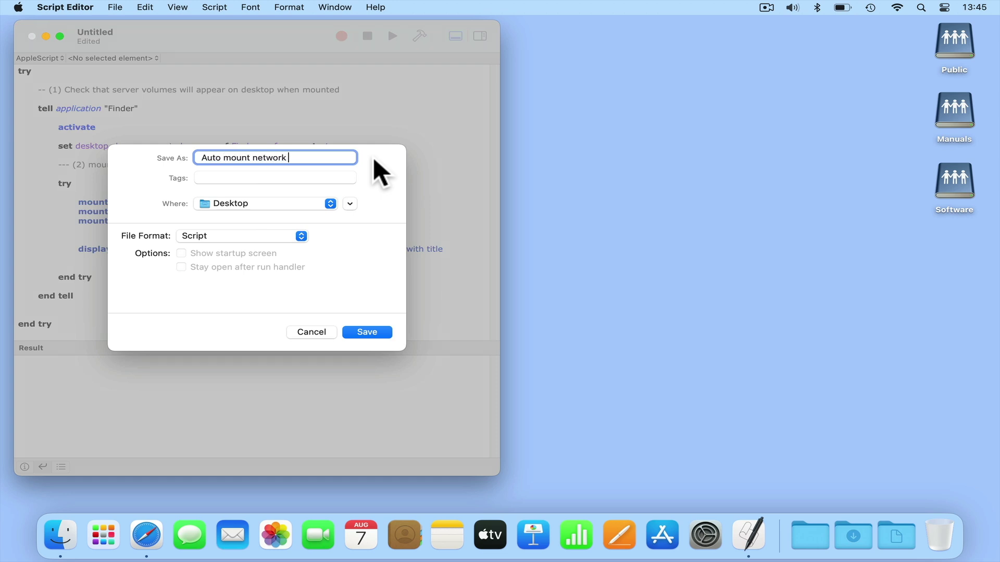
{"action": "type", "text": "shares"}
{"action": "key", "text": "alt+Left"}
{"action": "key", "text": "alt+Left"}
{"action": "key", "text": "alt+Left"}
{"action": "key", "text": "BackSpace"}
{"action": "type", "text": "-"}
{"action": "left_click", "coordinate": [368, 333]}
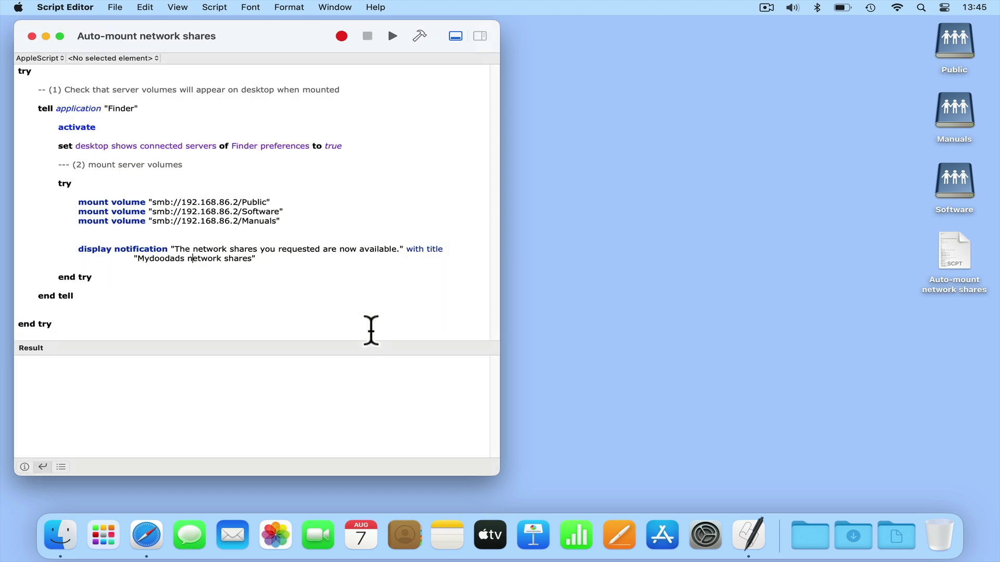
Export the script to the Desktop in Application (Sign to Run Locally) format.
{"action": "left_click", "coordinate": [119, 10]}
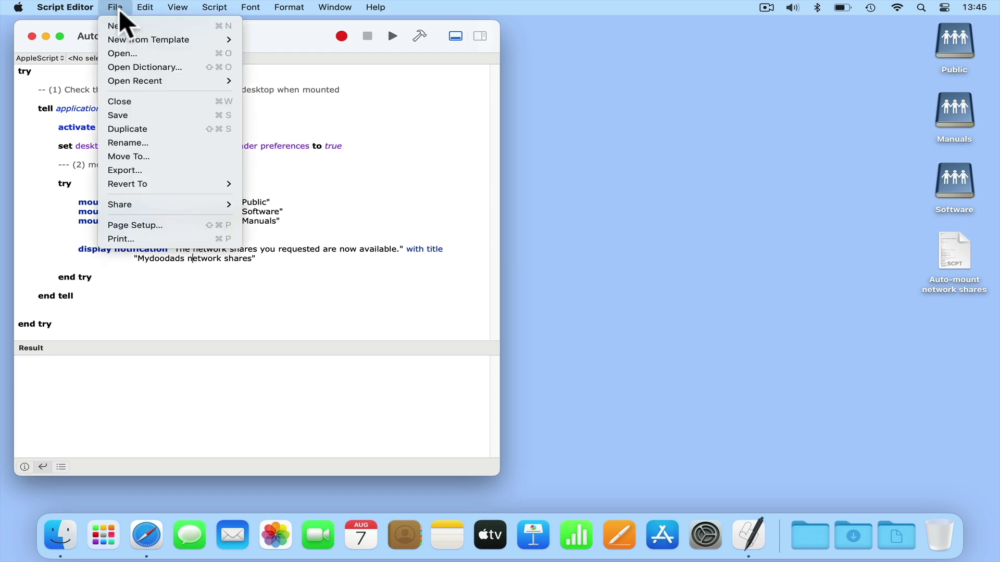
{"action": "left_click", "coordinate": [130, 170]}
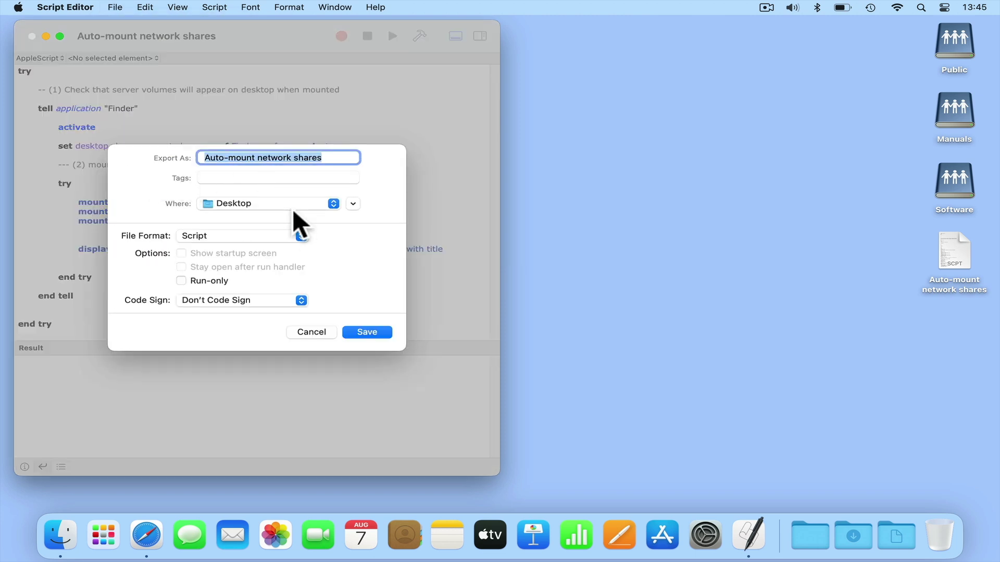
{"action": "left_click", "coordinate": [297, 236]}
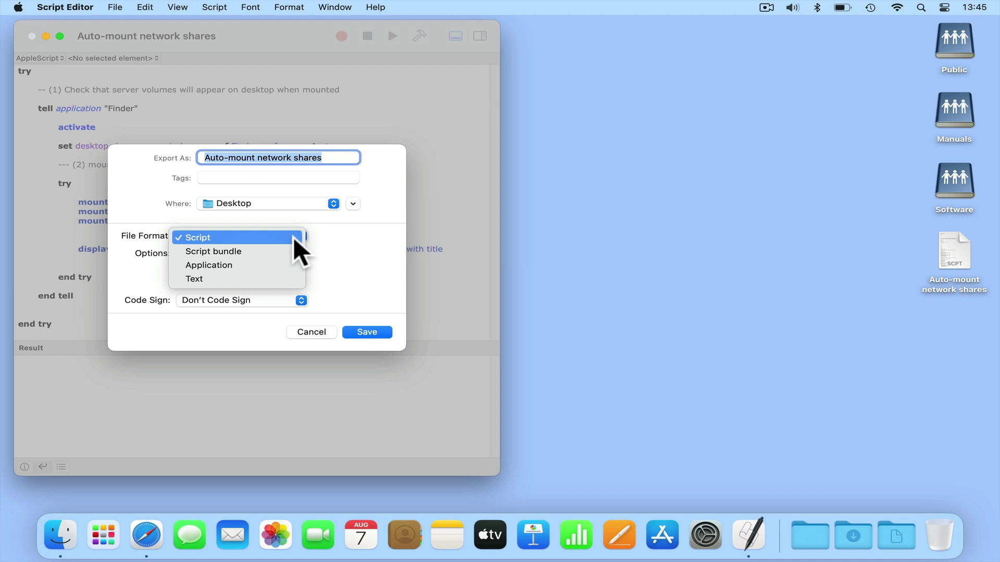
{"action": "left_click", "coordinate": [289, 262]}
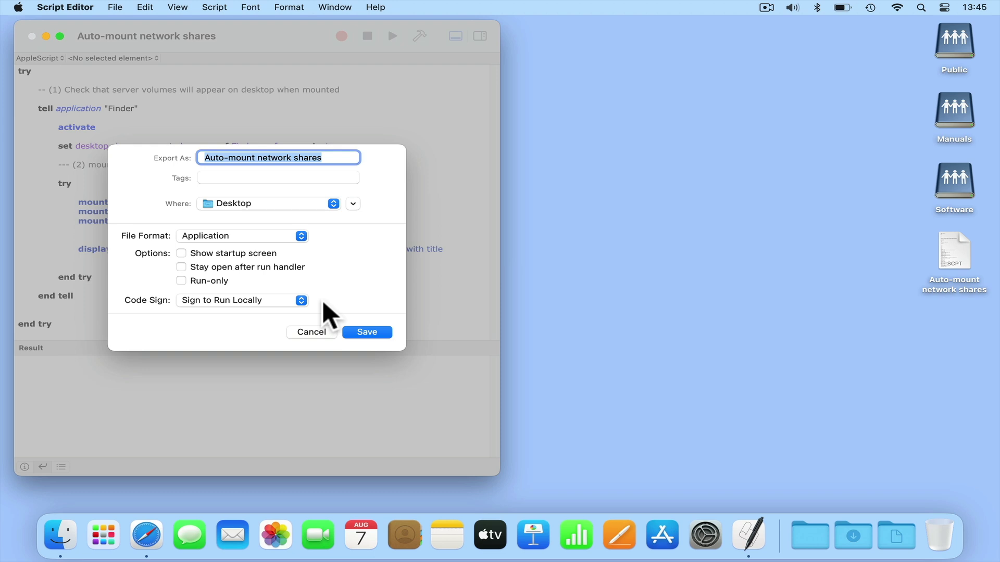
{"action": "left_click", "coordinate": [367, 331]}
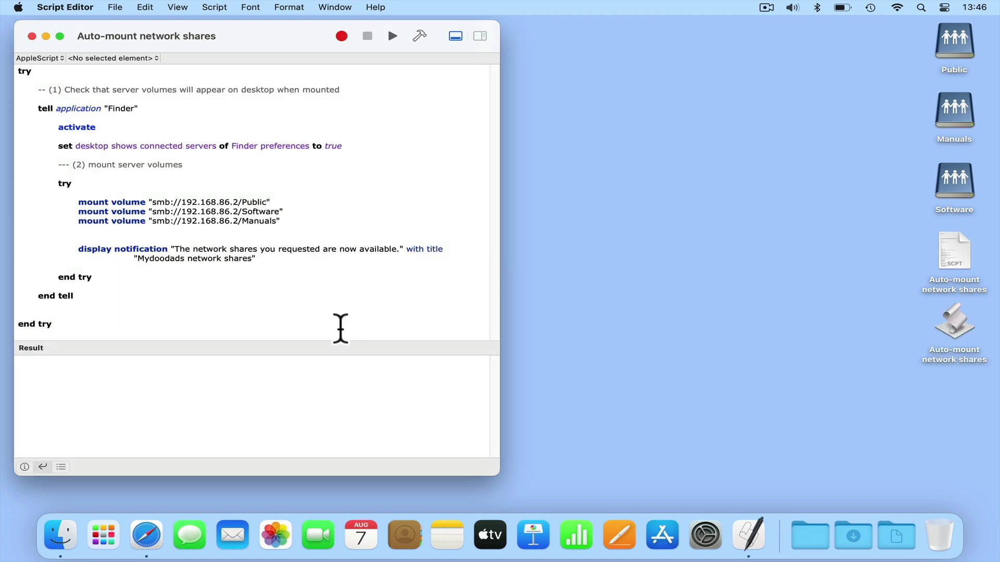
Quit Script Editor and marquee-select the Public, Manuals and Software share icons for ejecting.
{"action": "left_click", "coordinate": [91, 8]}
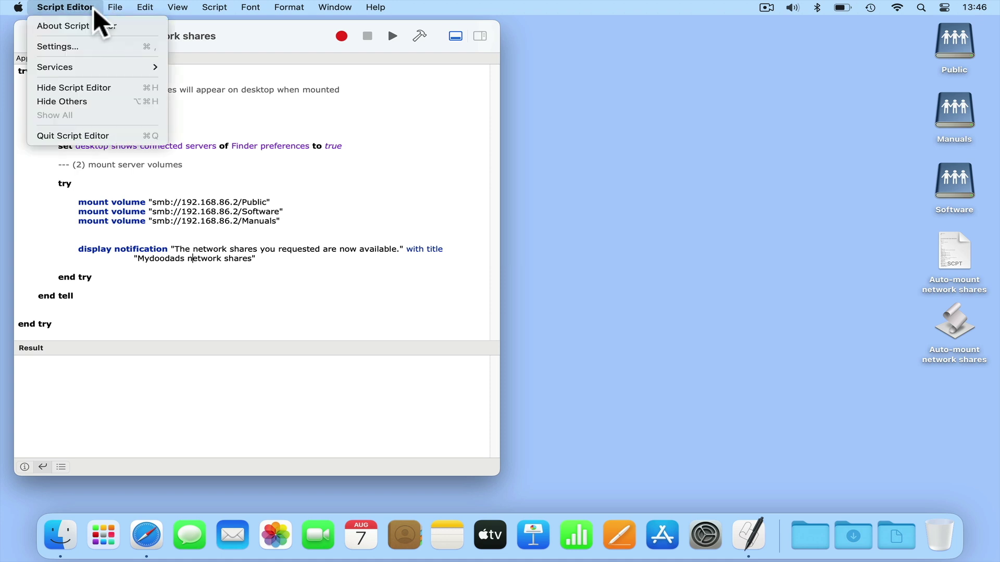
{"action": "left_click", "coordinate": [91, 136]}
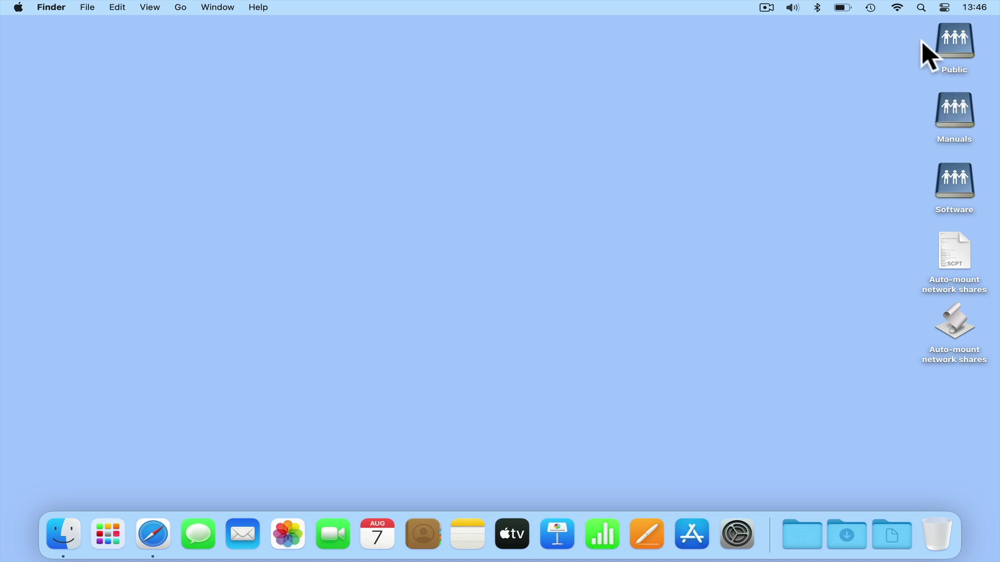
{"action": "left_click_drag", "start_coordinate": [921, 40], "coordinate": [944, 546]}
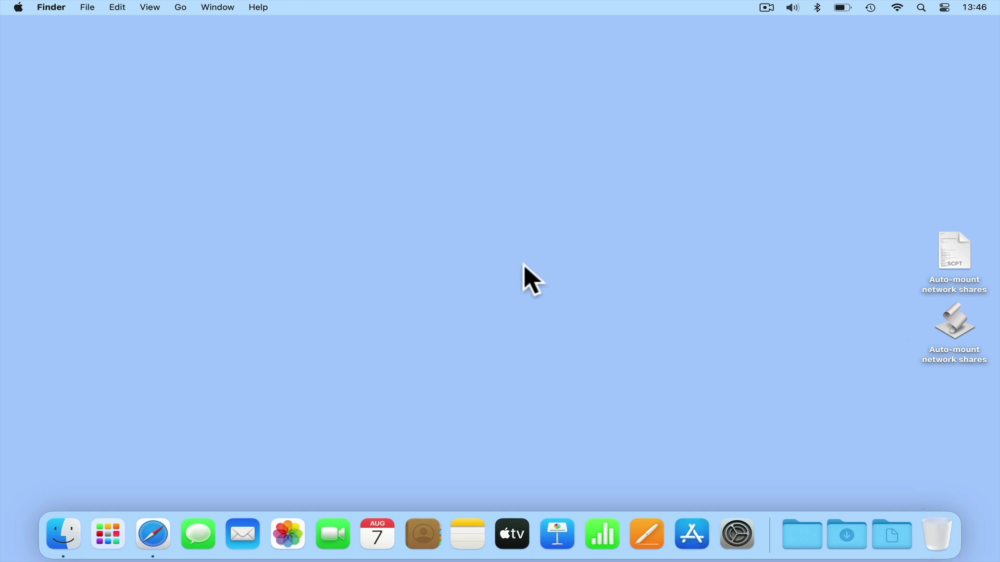
Add the Auto-mount network shares app to General > Login Items' Open at Login, then close System Settings.
{"action": "left_click", "coordinate": [745, 521]}
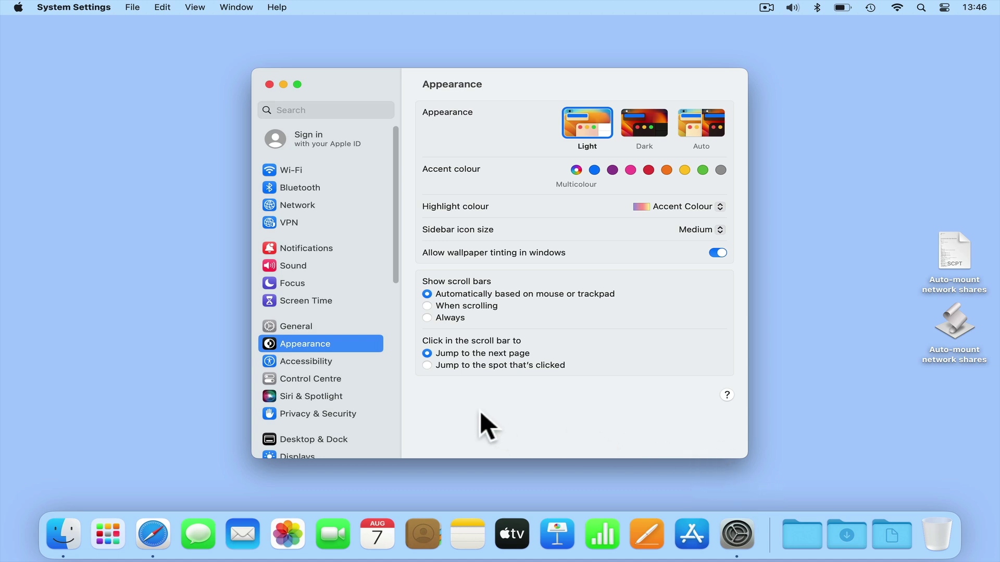
{"action": "left_click", "coordinate": [357, 323]}
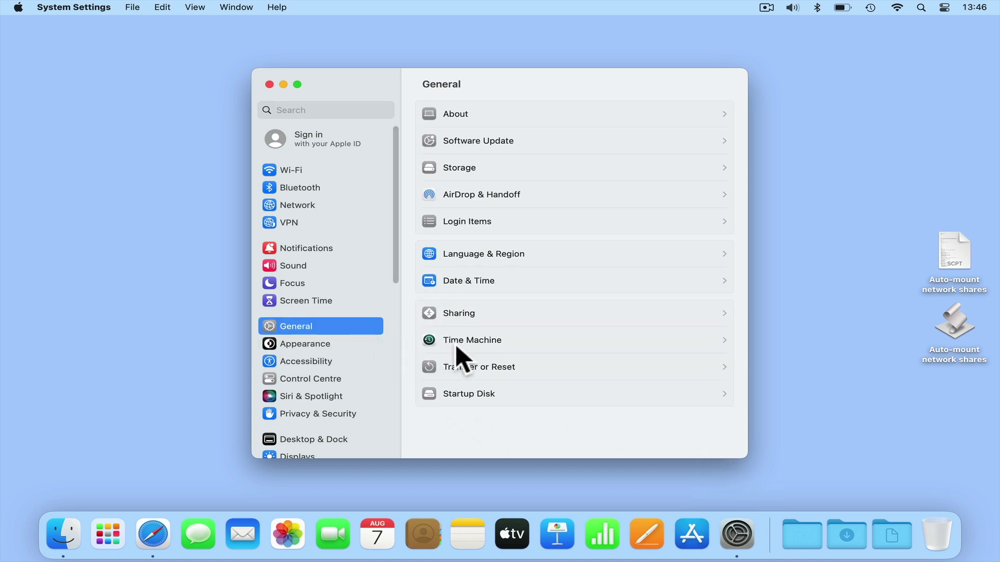
{"action": "left_click", "coordinate": [542, 222]}
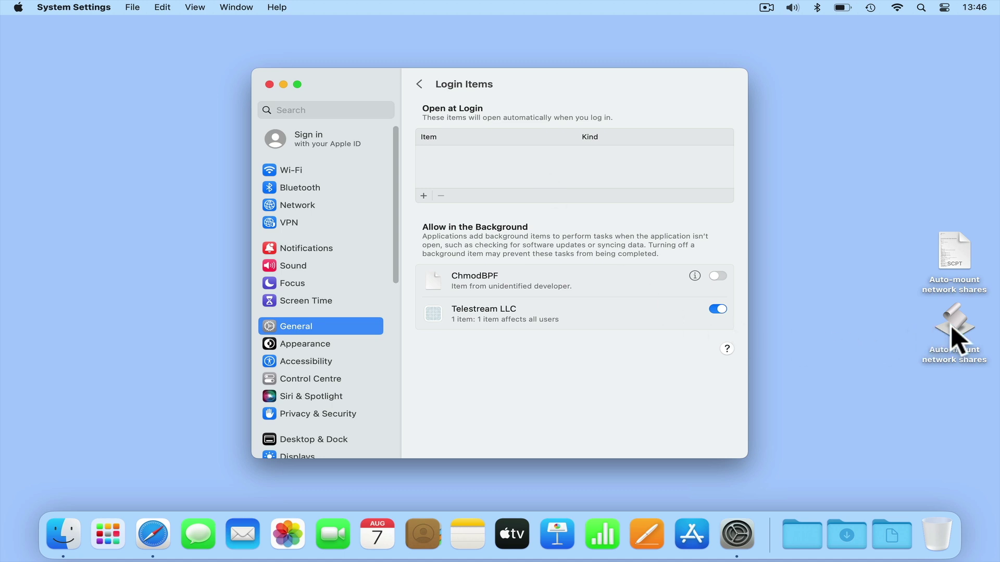
{"action": "left_click_drag", "start_coordinate": [951, 325], "coordinate": [474, 165]}
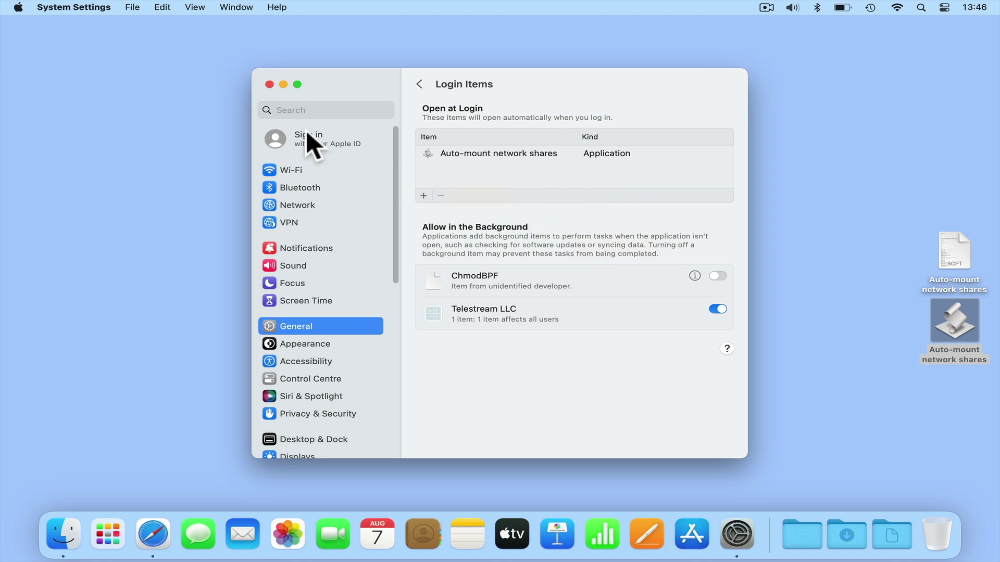
{"action": "left_click", "coordinate": [270, 85]}
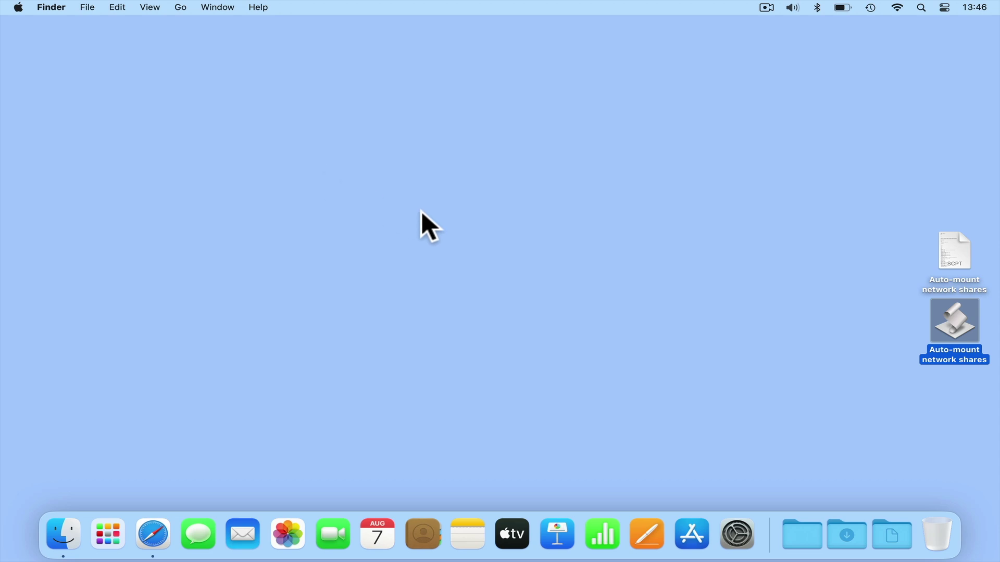
{"action": "left_click", "coordinate": [477, 218]}
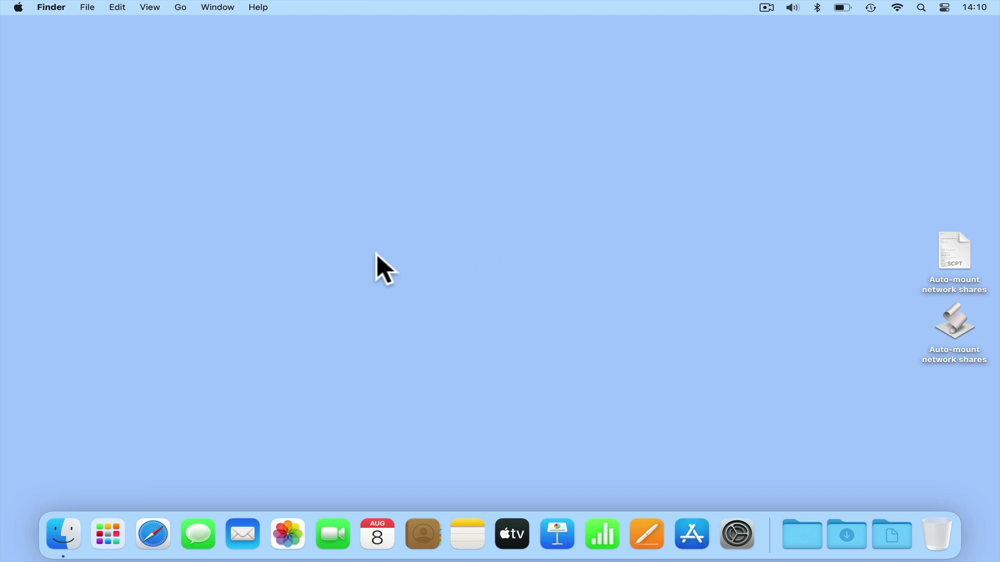
{"action": "left_click", "coordinate": [65, 539]}
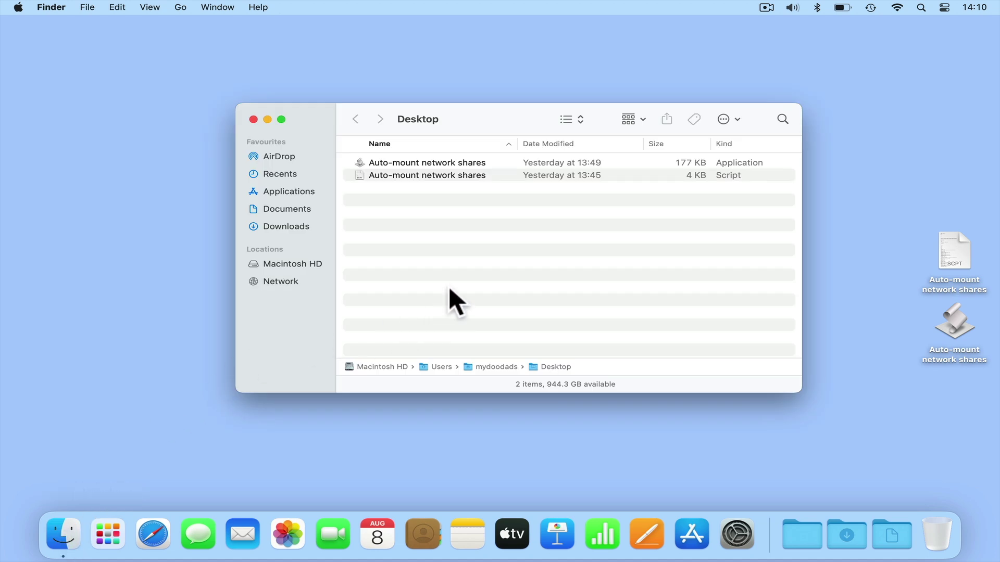
Navigate from Macintosh HD through Users and the home folder into Scripts.
{"action": "left_click", "coordinate": [302, 265]}
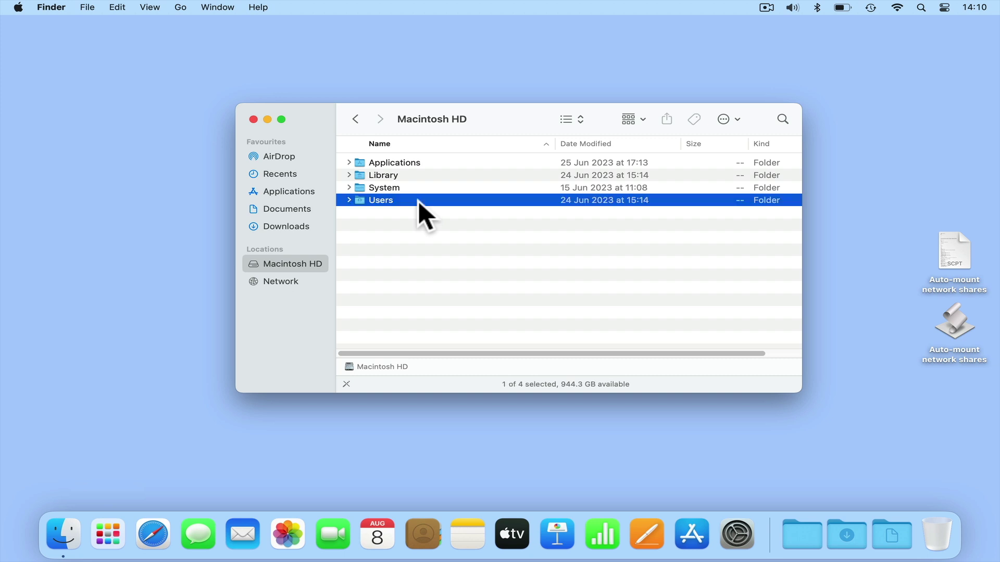
{"action": "double_click", "coordinate": [420, 202]}
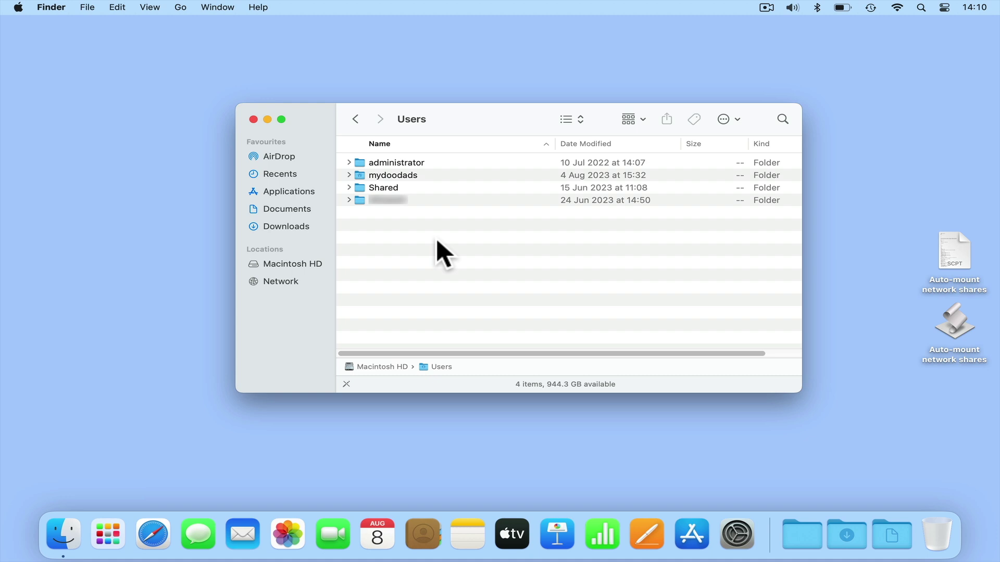
{"action": "double_click", "coordinate": [430, 176]}
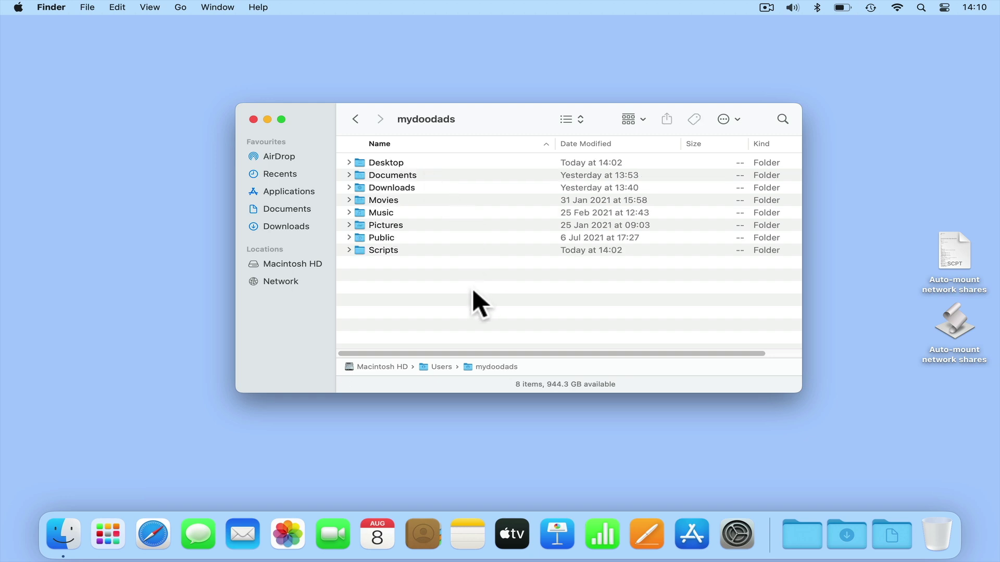
{"action": "left_click", "coordinate": [424, 252]}
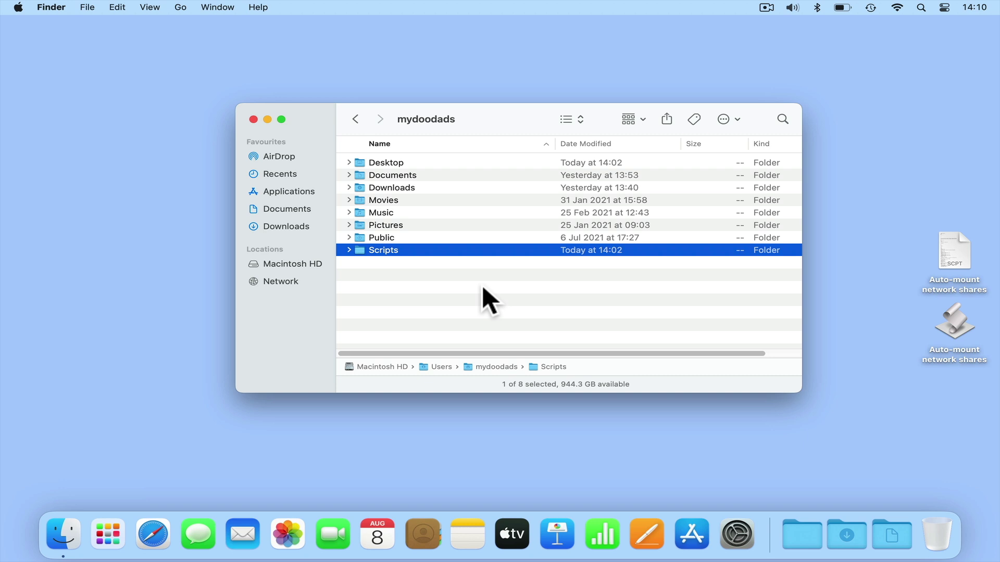
{"action": "double_click", "coordinate": [447, 251]}
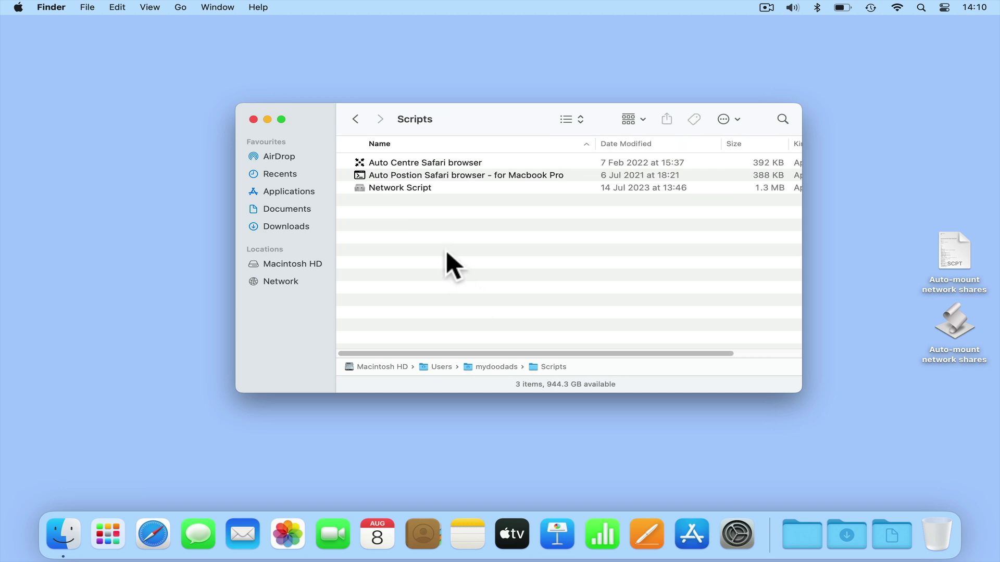
Move both Auto-mount network shares items from the desktop into Scripts and close the window.
{"action": "left_click_drag", "start_coordinate": [915, 245], "coordinate": [961, 323]}
{"action": "left_click_drag", "start_coordinate": [960, 323], "coordinate": [627, 302]}
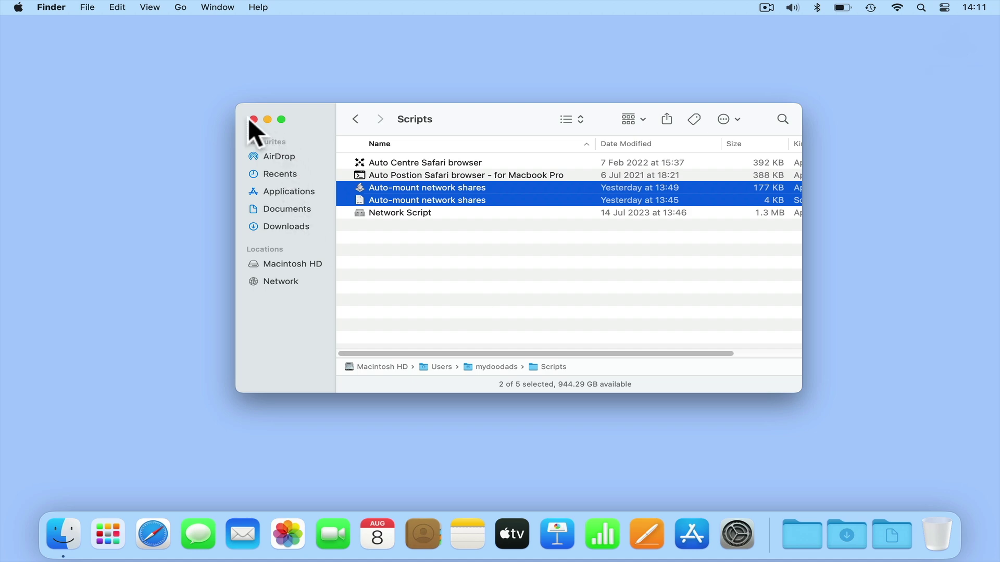
{"action": "left_click", "coordinate": [252, 119]}
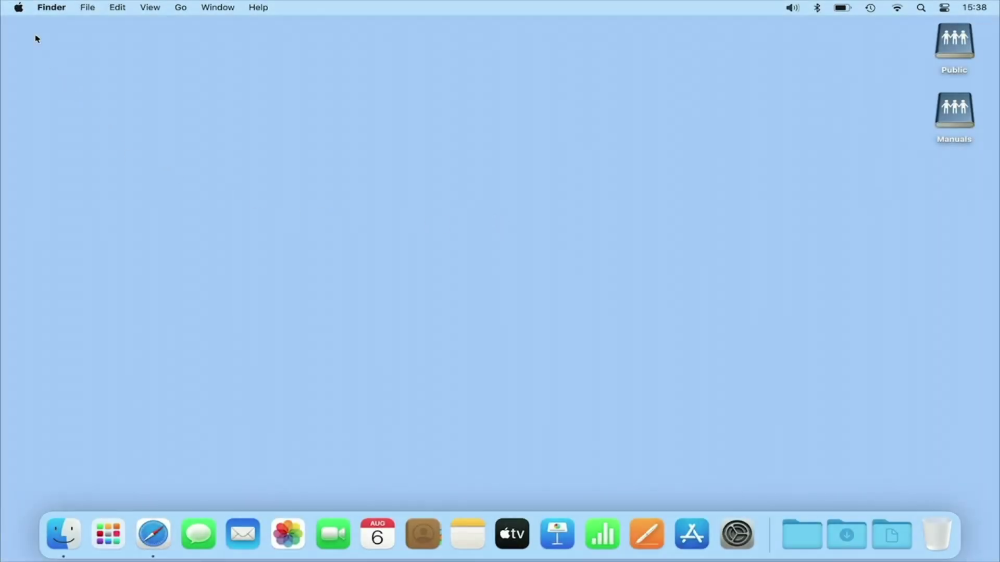
Log out and log back in with the account password to test mounting at login.
{"action": "left_click", "coordinate": [21, 8]}
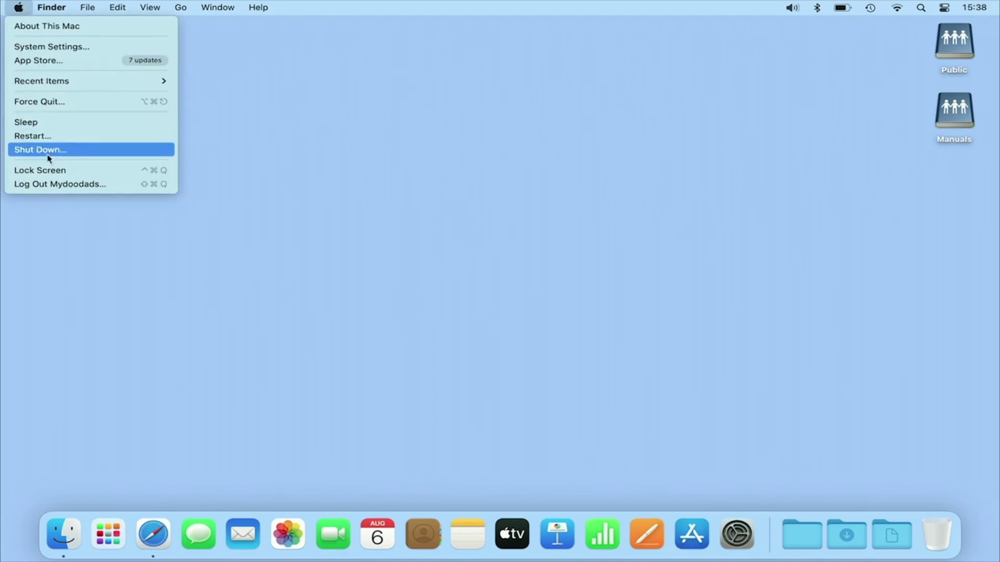
{"action": "left_click", "coordinate": [47, 189]}
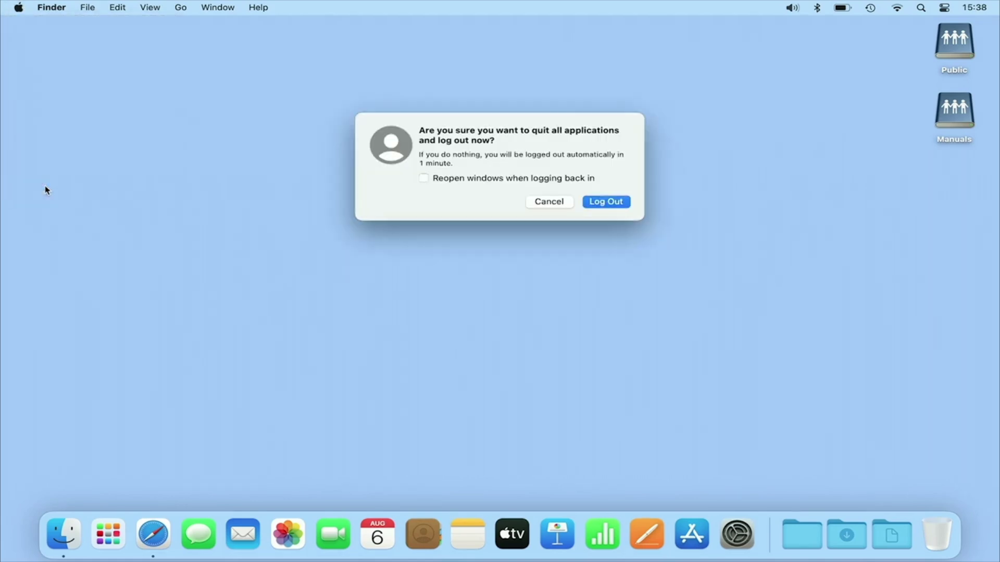
{"action": "left_click", "coordinate": [620, 203]}
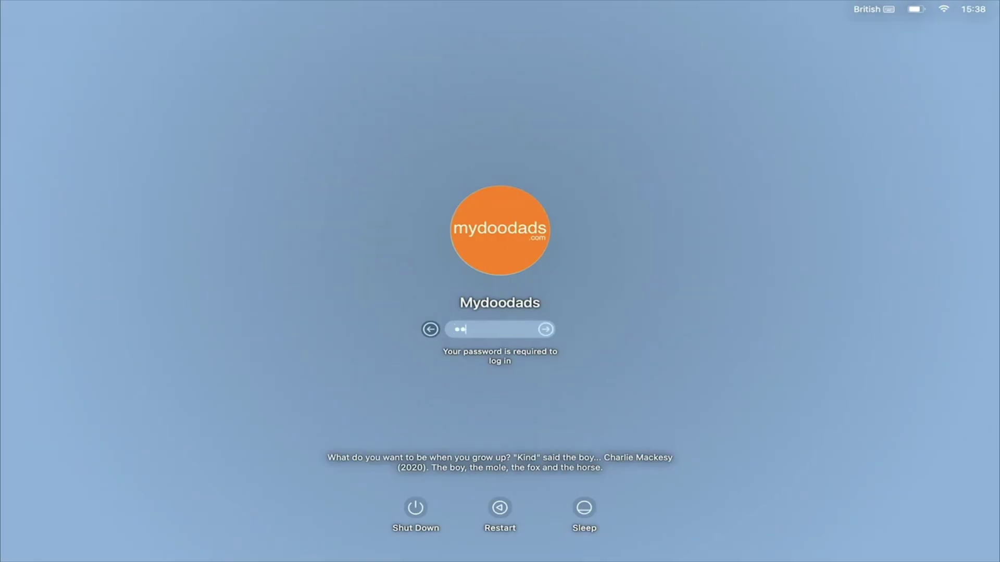
{"action": "type", "text": "********"}
{"action": "key", "text": "Return"}
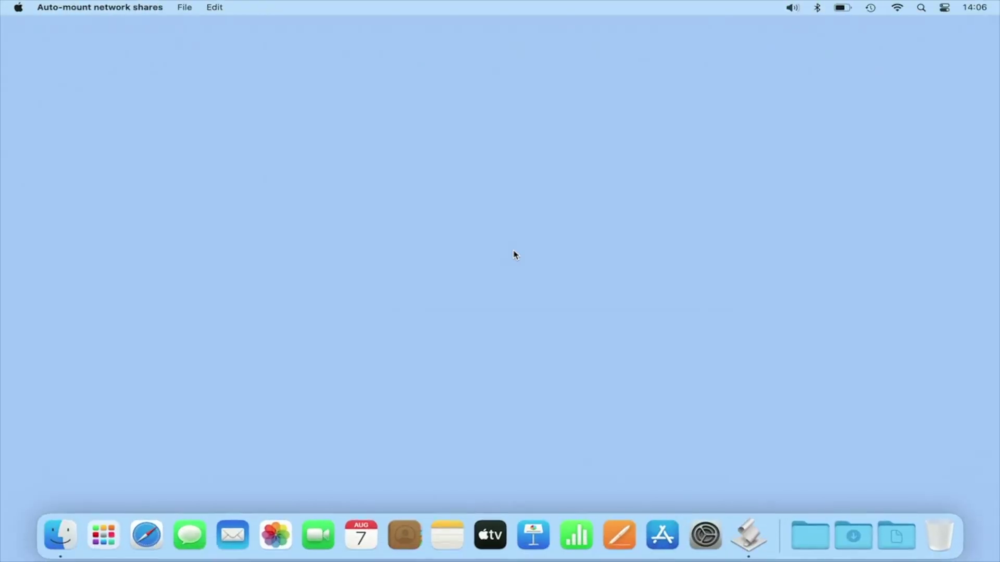